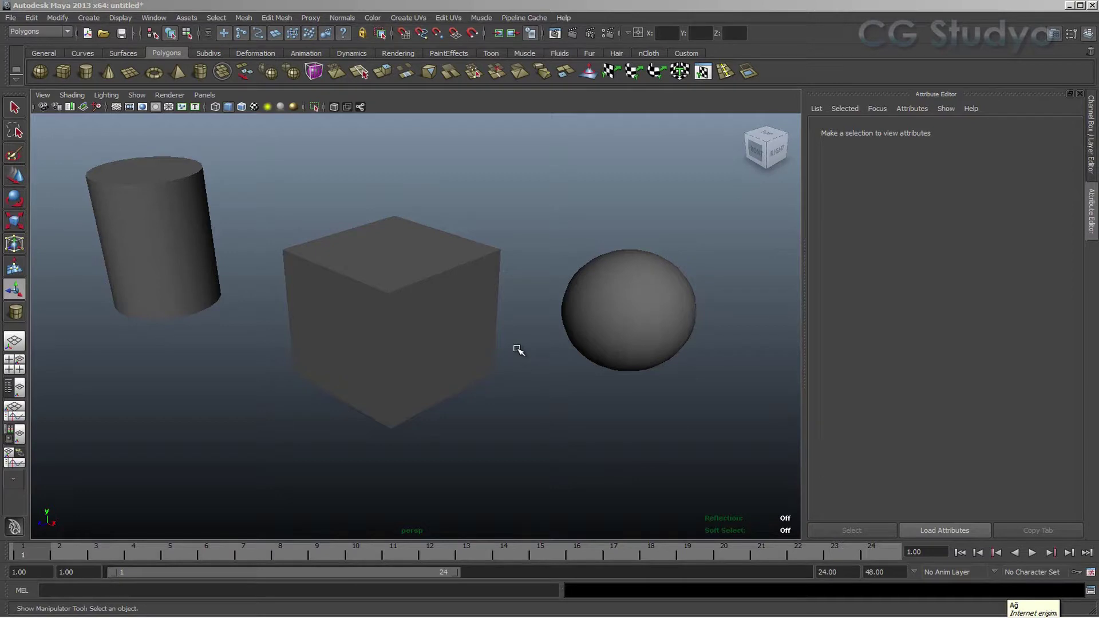
- Switch the shelf to the Rendering tab for light and material tools
click(398, 53)
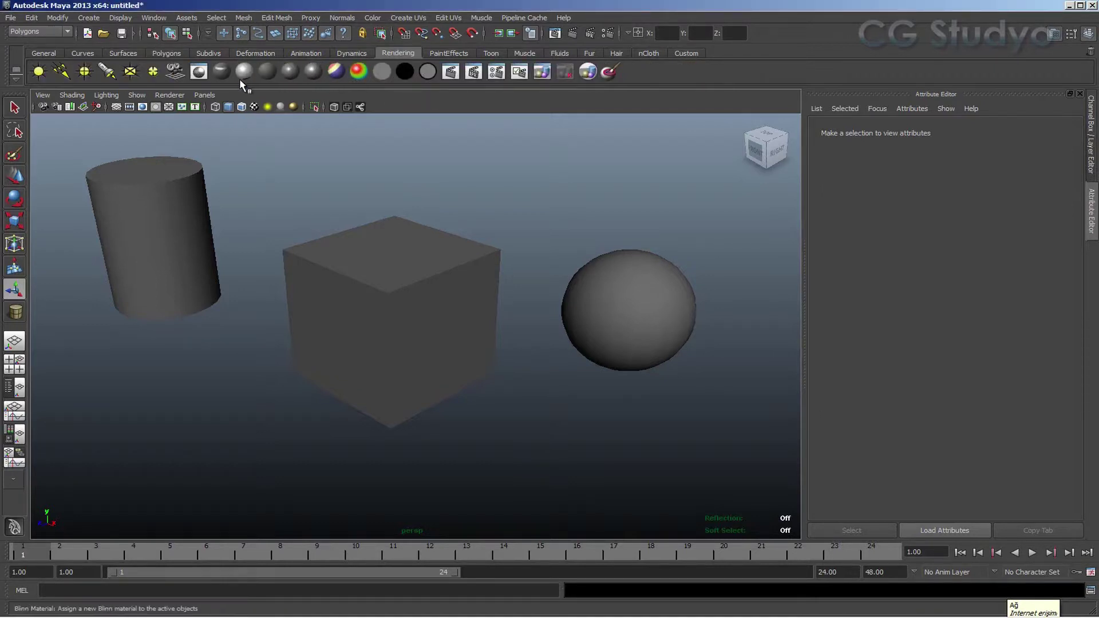
- Show the Hypershade/Persp layout, widen the Hypershade panel and browse the mental ray nodes
click(21, 437)
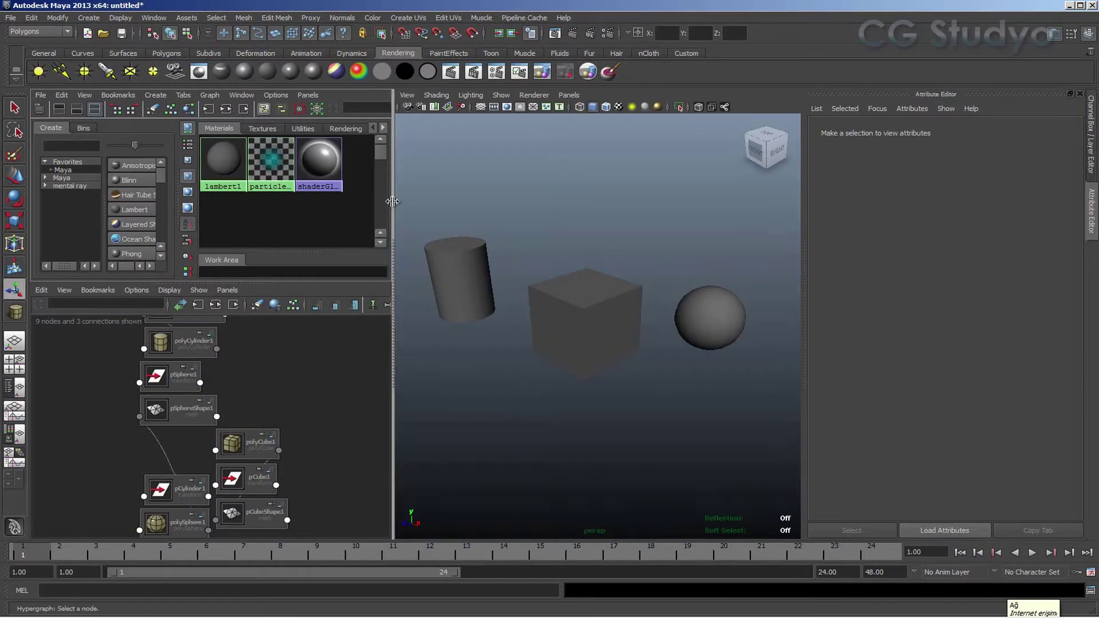
drag(394, 217, 482, 211)
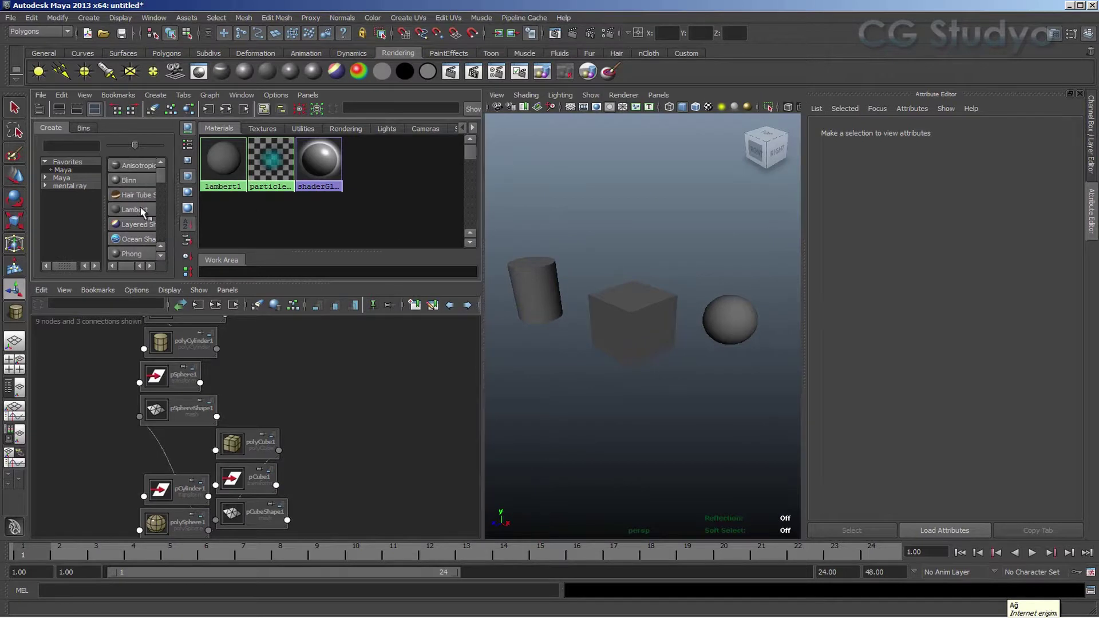
click(46, 185)
click(45, 186)
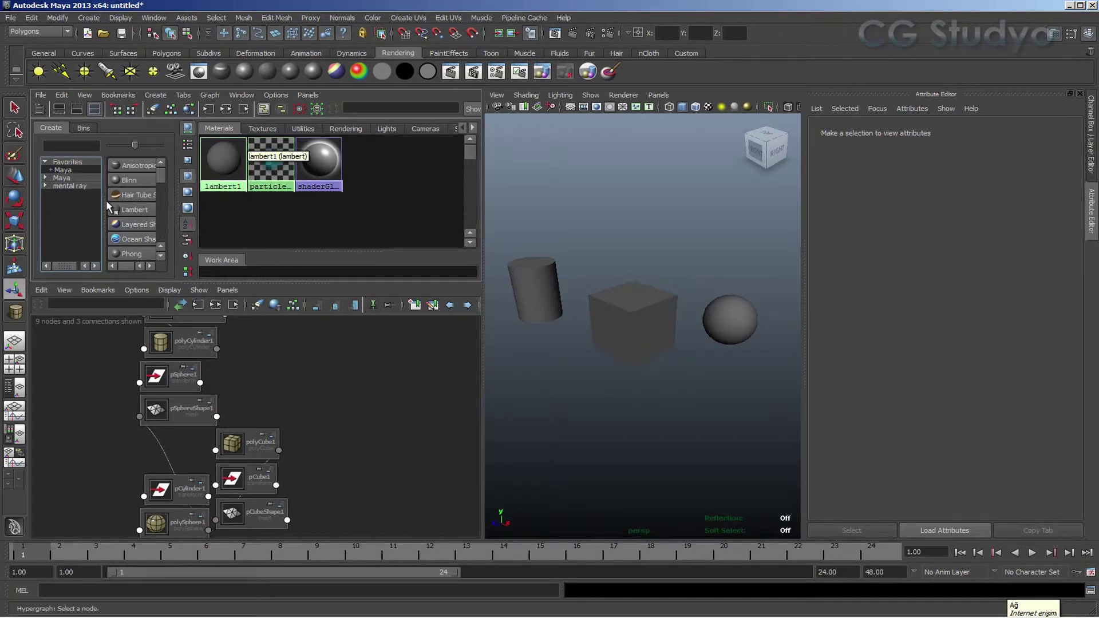
- Marquee-select around the cube, undo it, and leave nothing selected
drag(728, 296, 623, 353)
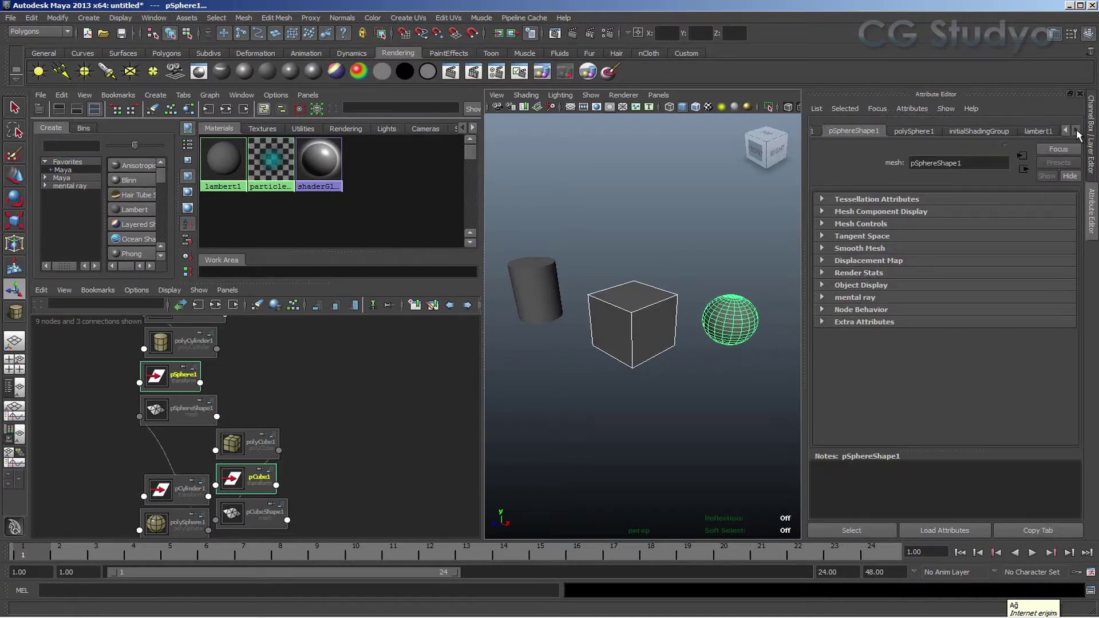
key(ctrl+z)
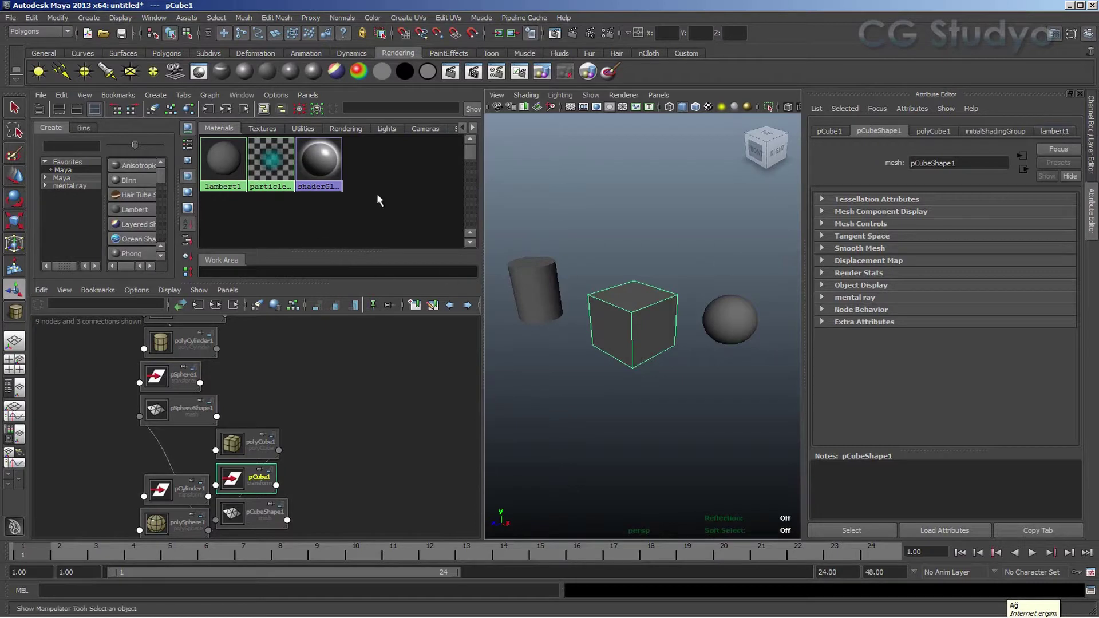
click(386, 211)
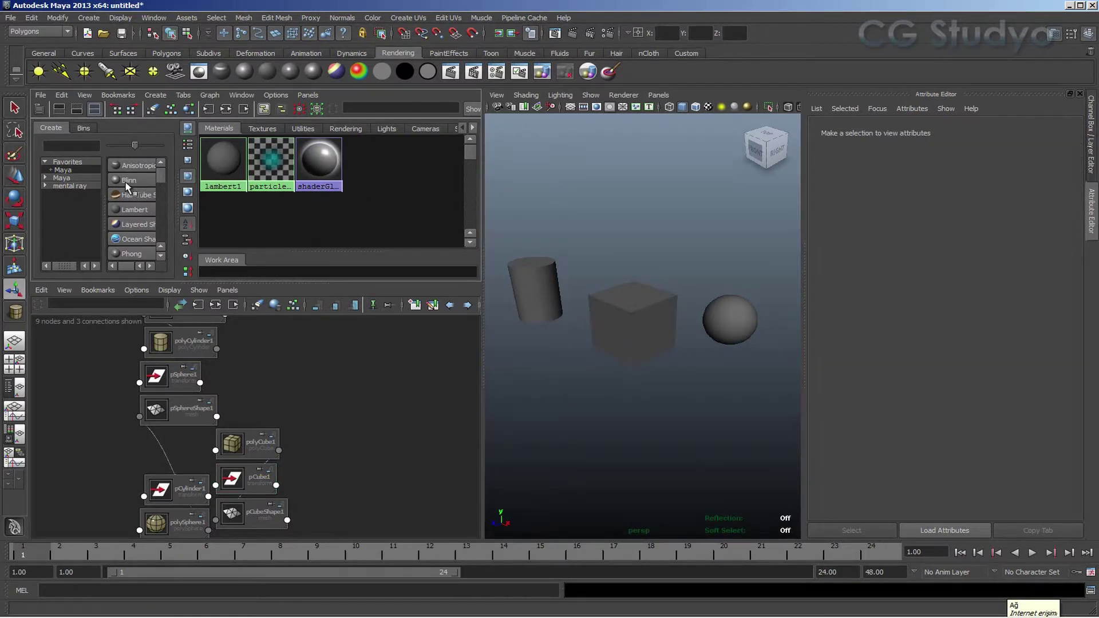
- Create a Lambert material named 'motif', then marquee-select the cube
click(136, 210)
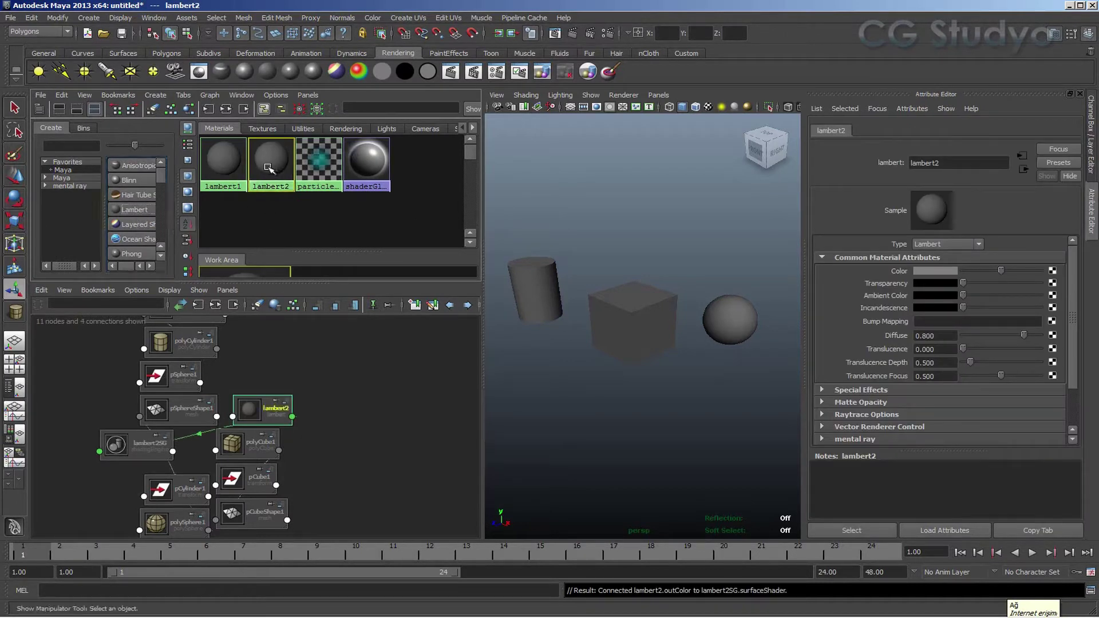
double_click(950, 163)
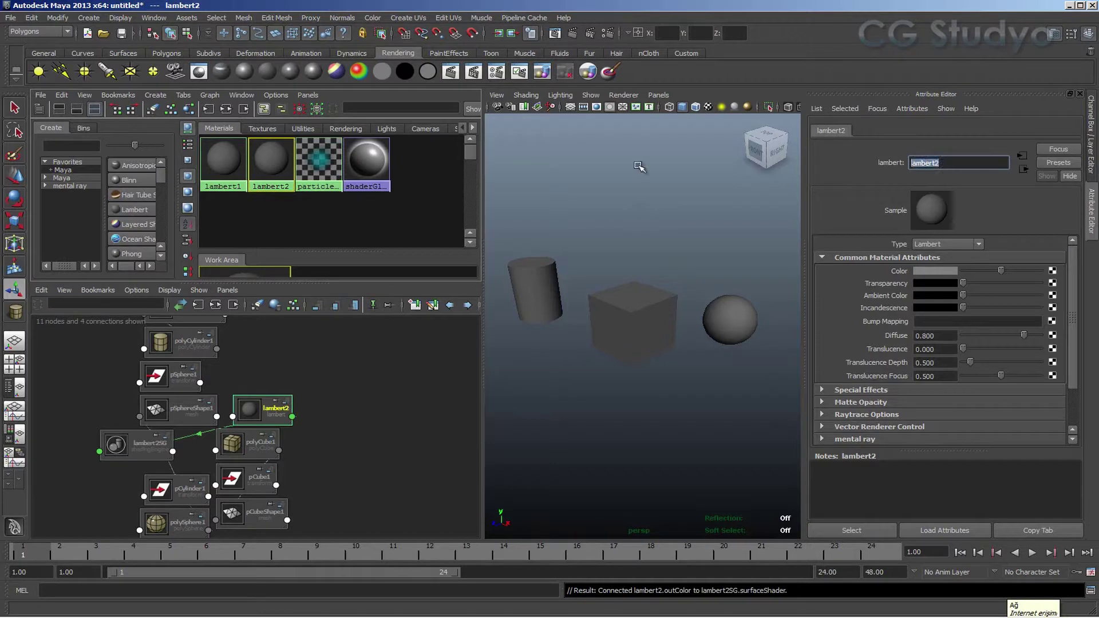
text(motif)
key(Return)
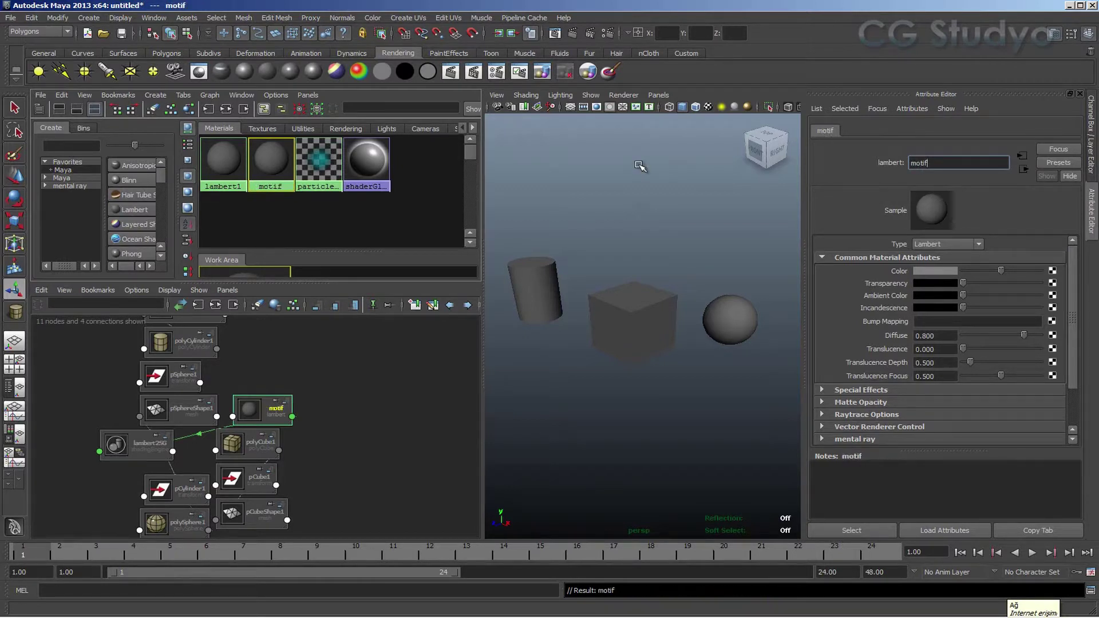
drag(671, 258, 577, 360)
- Assign the motif material to the selected cube, then reselect the cube
right_click(267, 169)
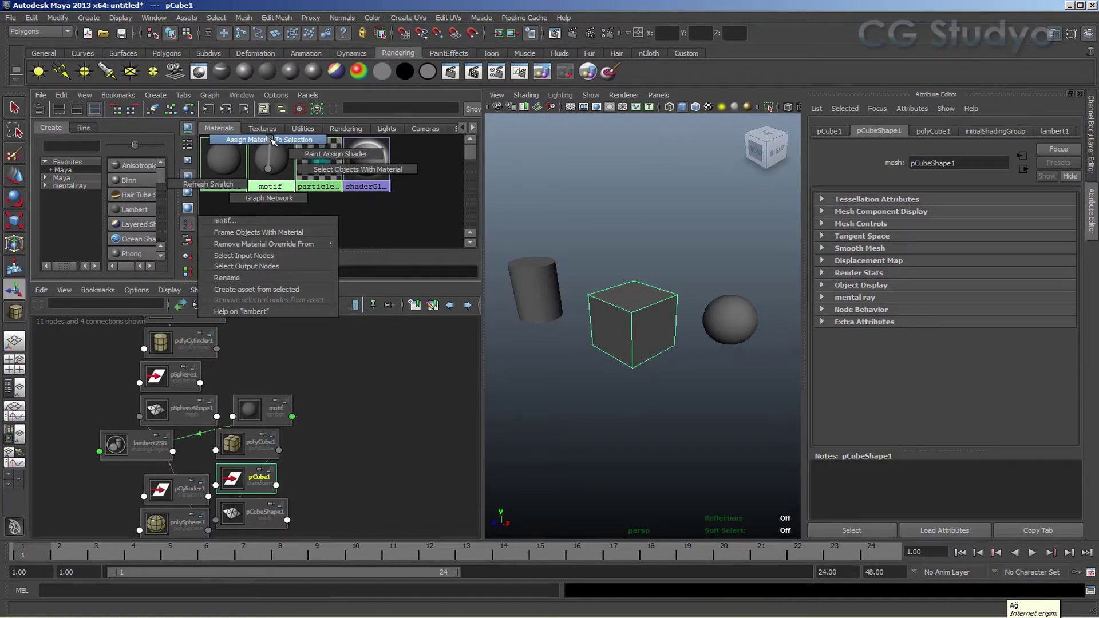
click(271, 140)
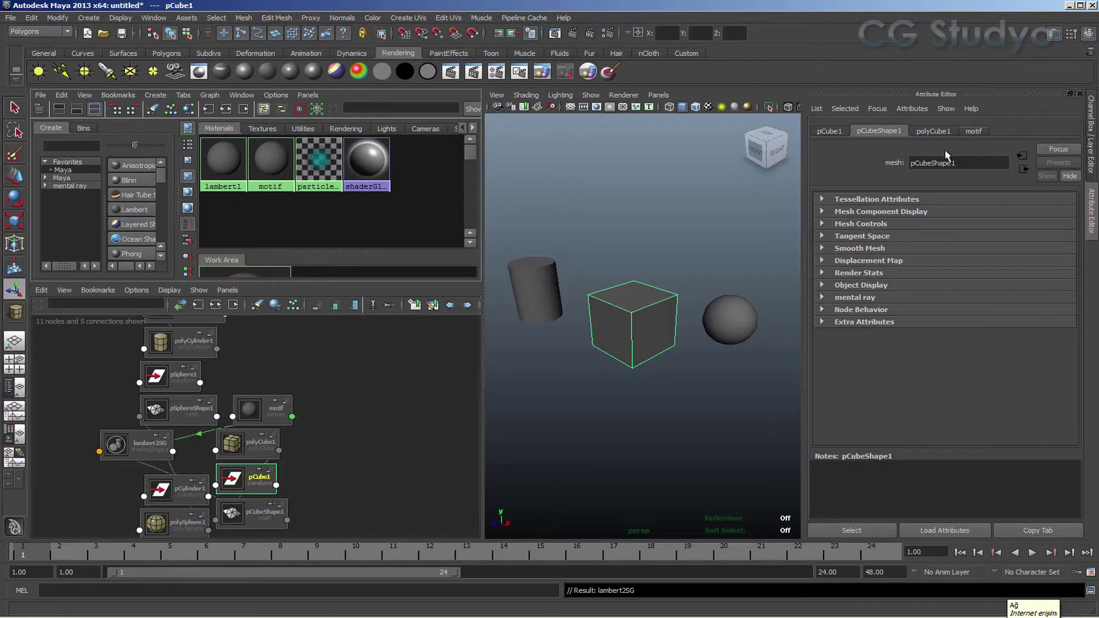
click(669, 266)
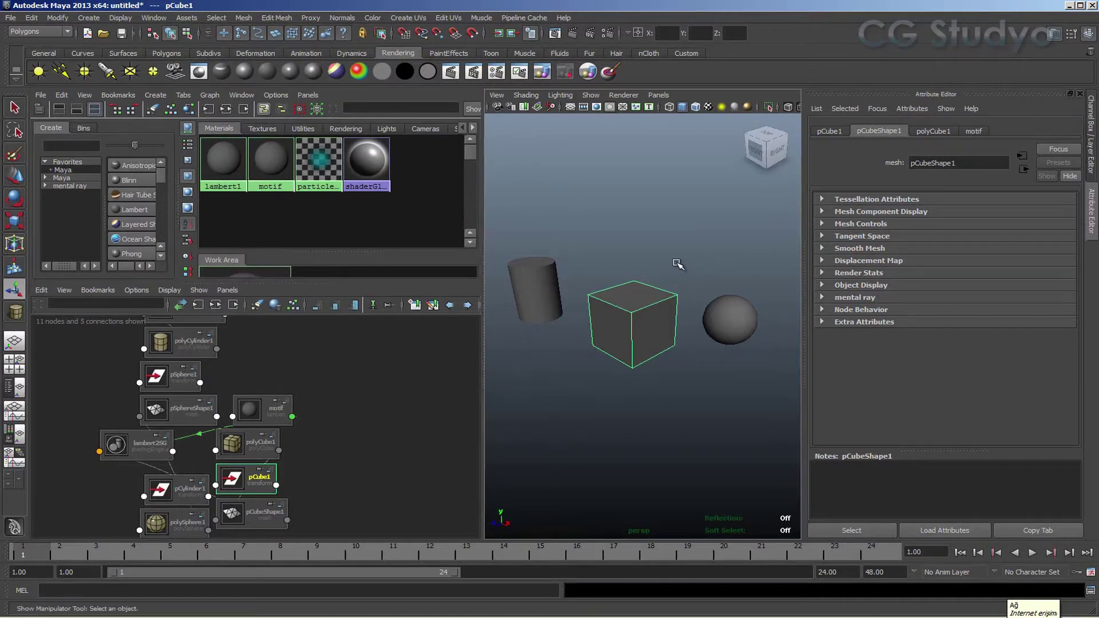
click(626, 337)
- Return to a single perspective view, switch to the Rendering menu set and browse Lighting/Shading
click(12, 341)
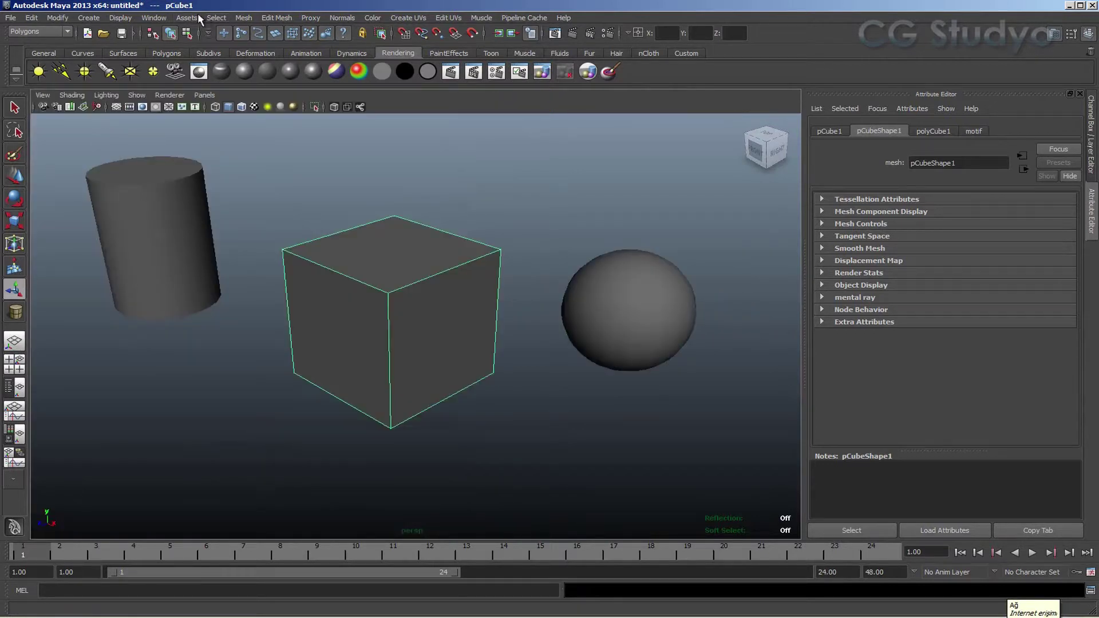
click(37, 31)
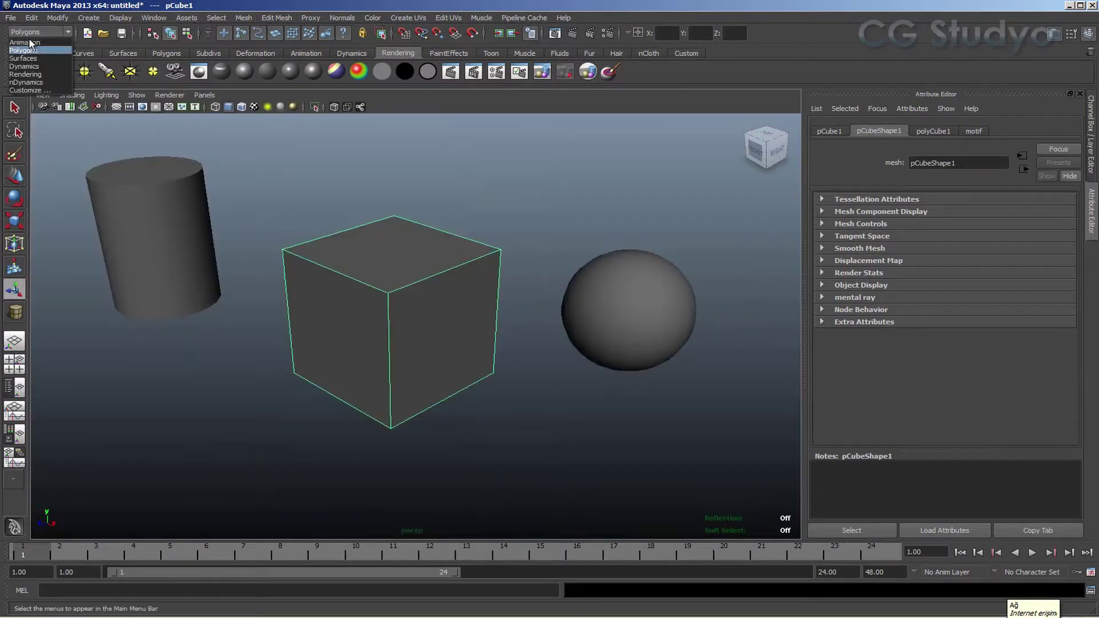
click(25, 74)
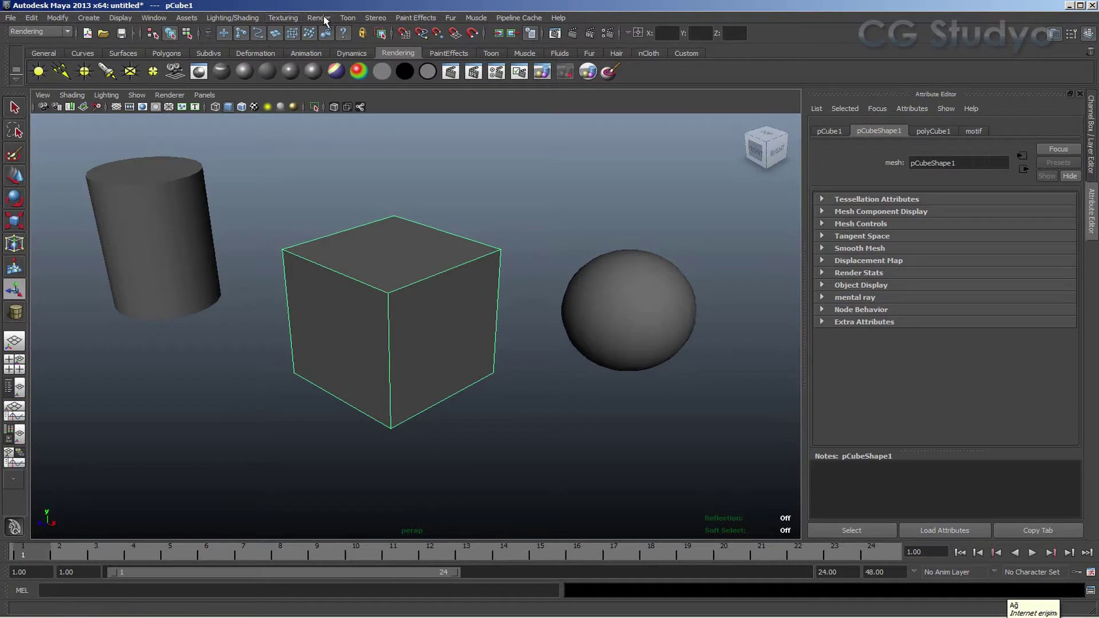
click(247, 18)
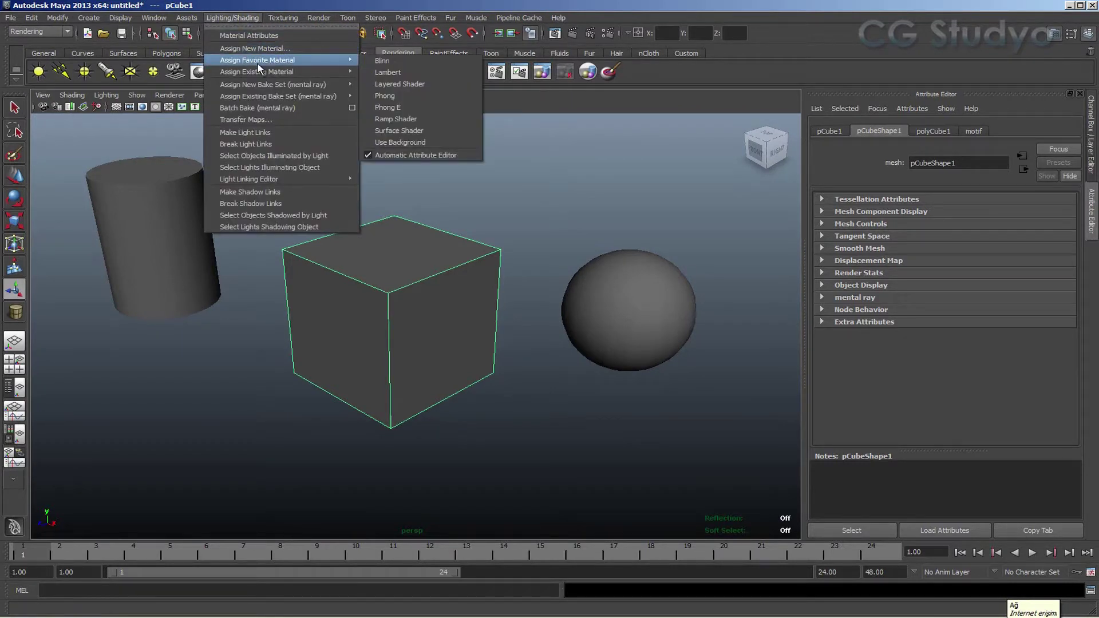
mouse_move(256, 71)
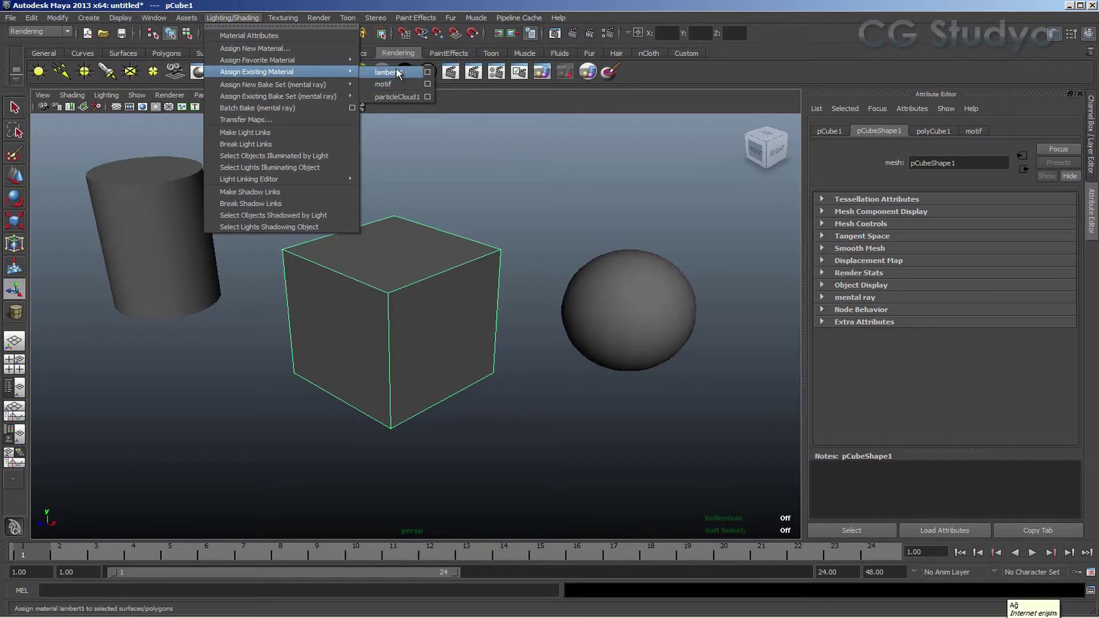
click(316, 255)
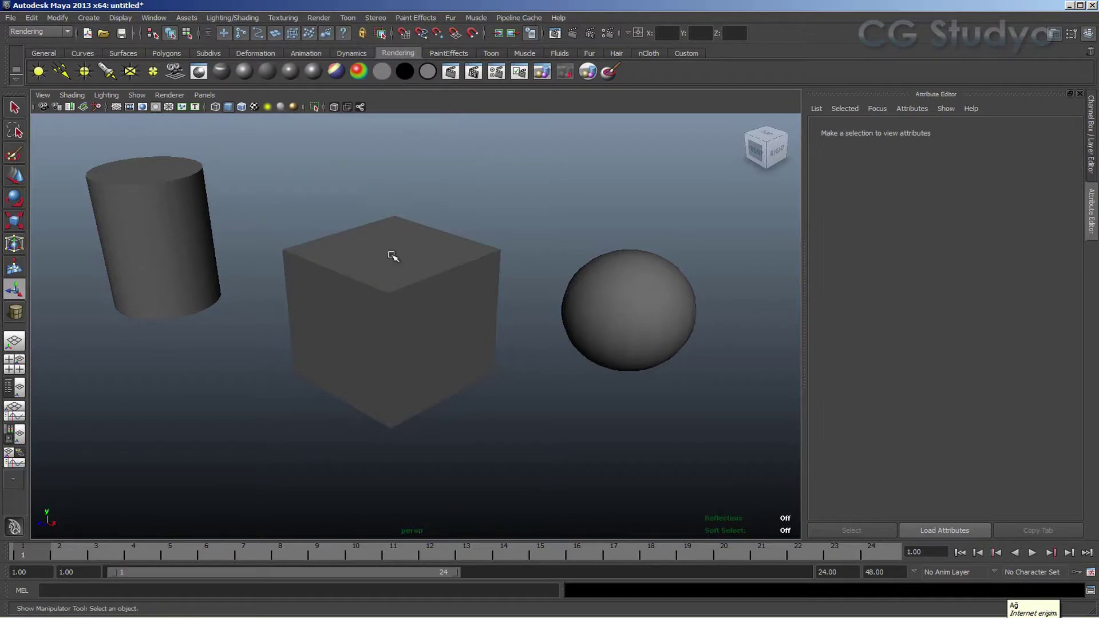
- Select the cube and set the motif material's Color to red in the colour chooser
click(345, 272)
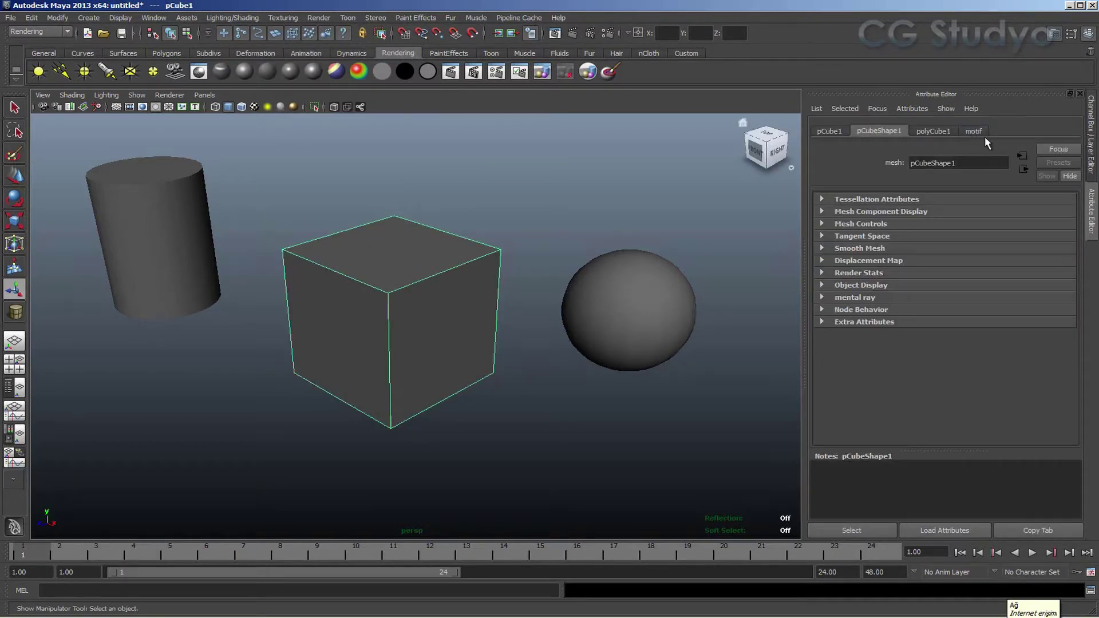
click(981, 133)
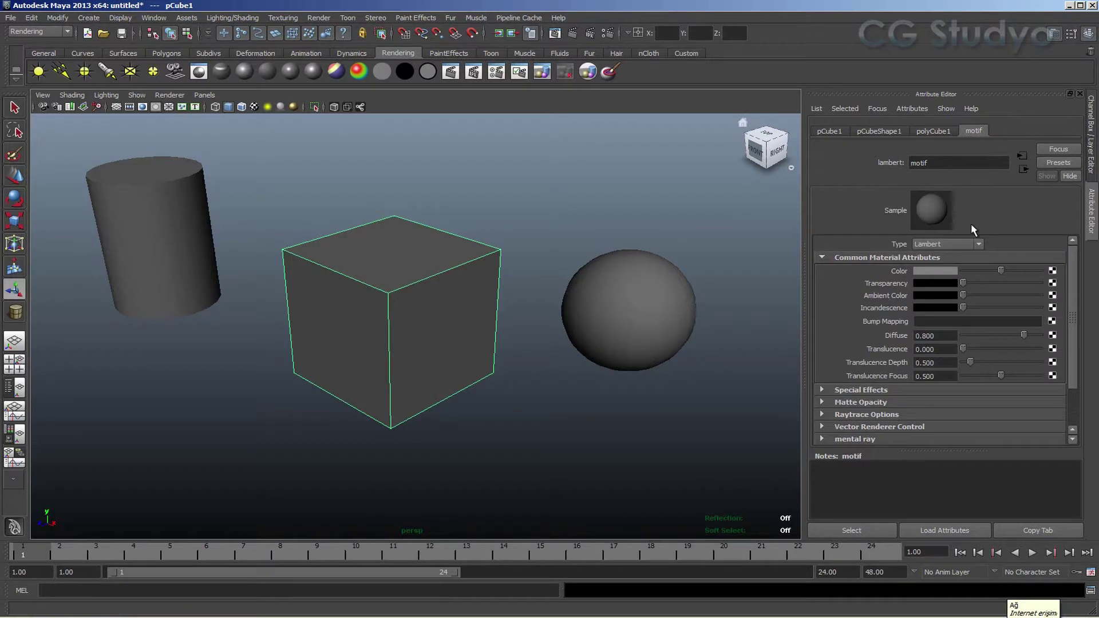
click(924, 272)
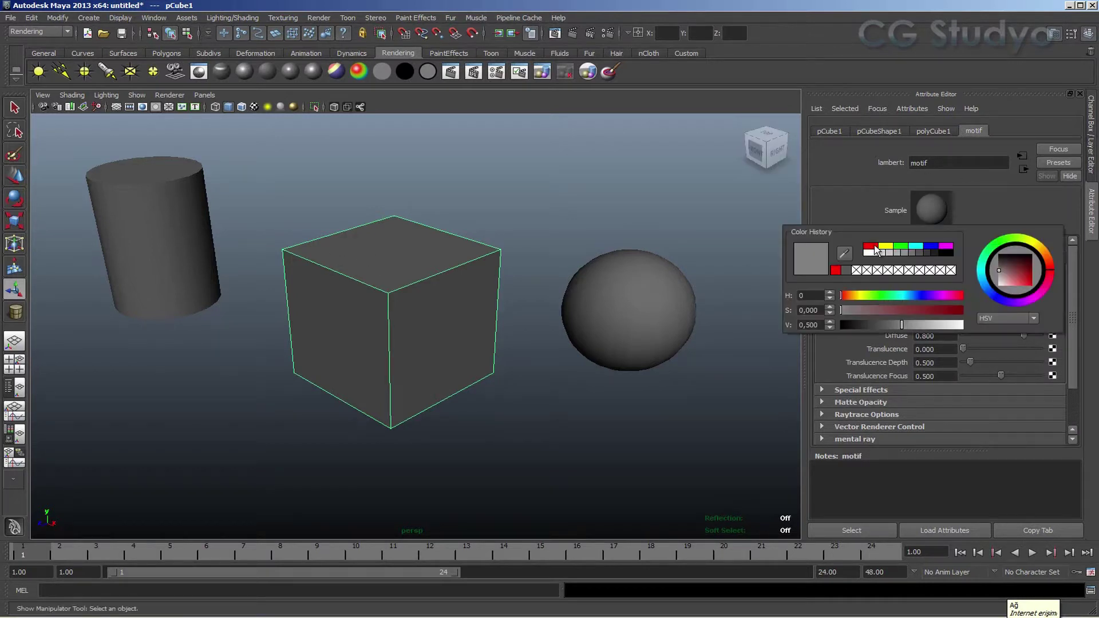
click(875, 246)
click(933, 256)
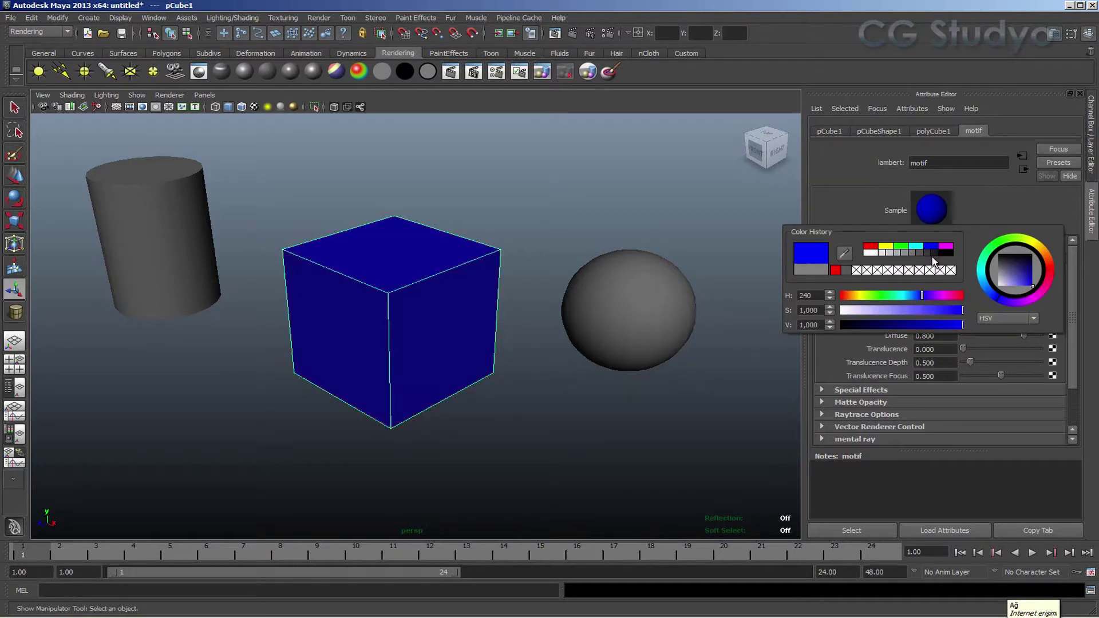
click(898, 246)
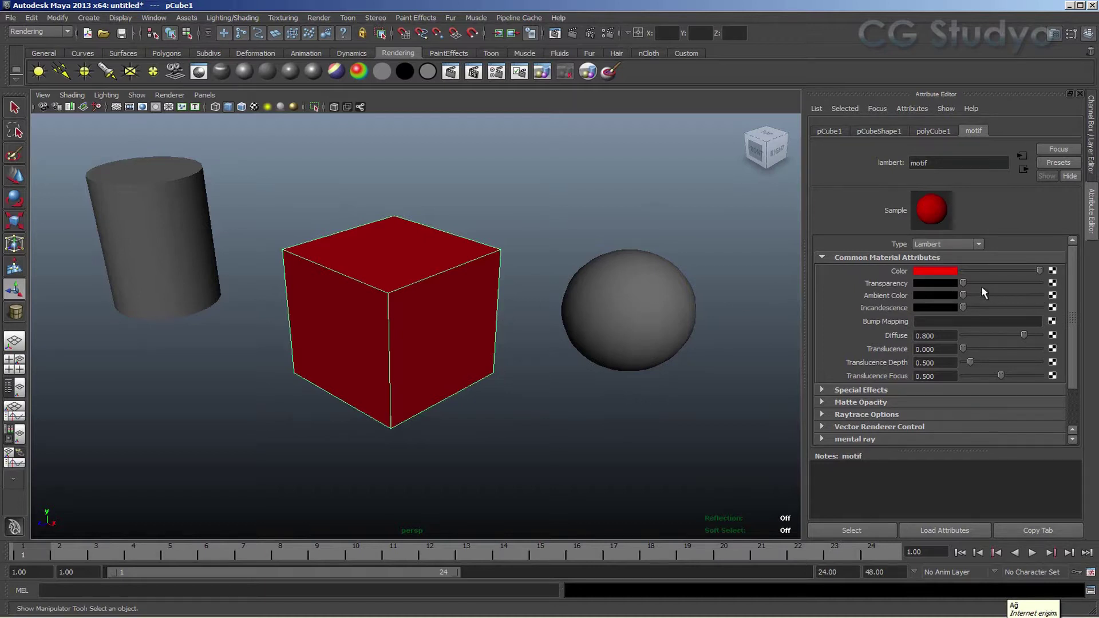
mouse_move(964, 282)
mouse_down()
mouse_move(1038, 283)
mouse_move(965, 283)
mouse_up()
- Connect a File texture node to motif's Color and reselect the cube
click(1052, 271)
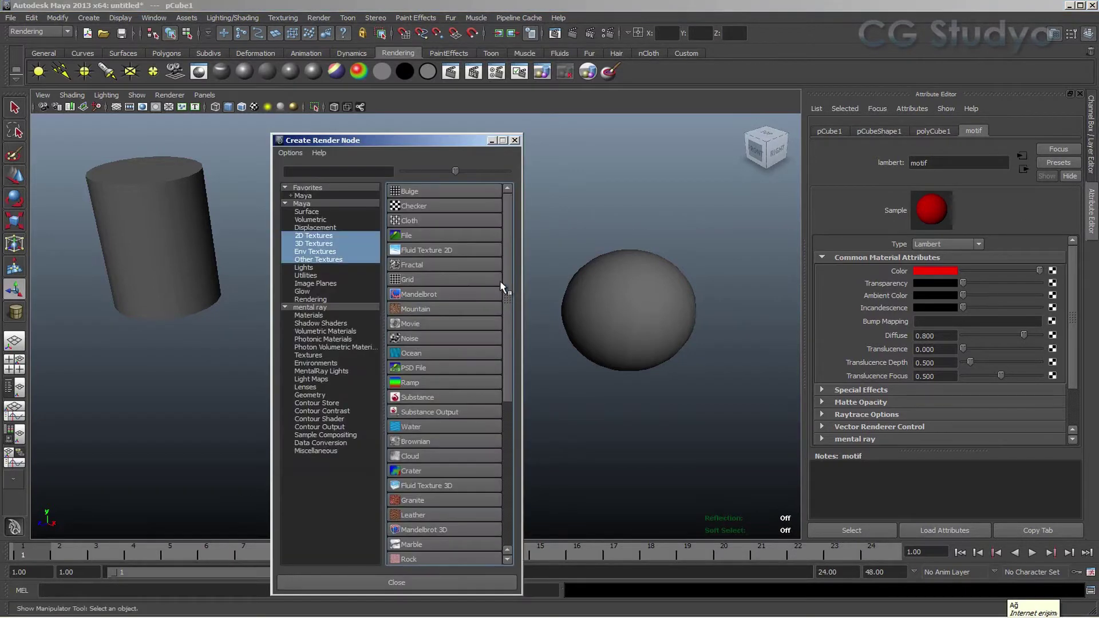
click(401, 234)
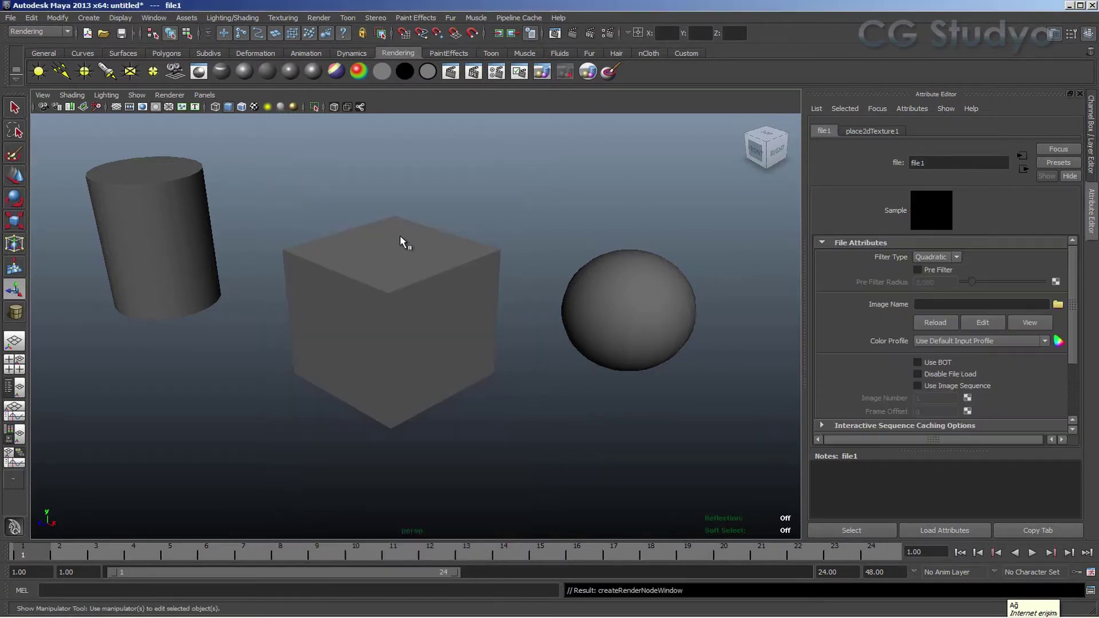
click(520, 375)
click(389, 318)
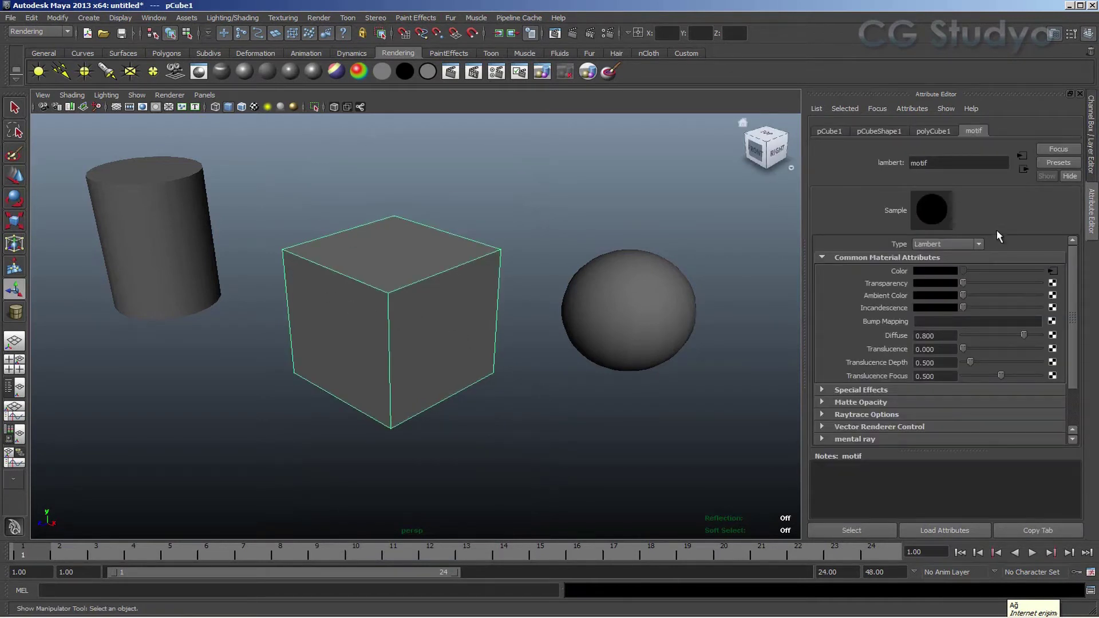
- Load 1.jpg from the Desktop as the file texture's image
click(1052, 271)
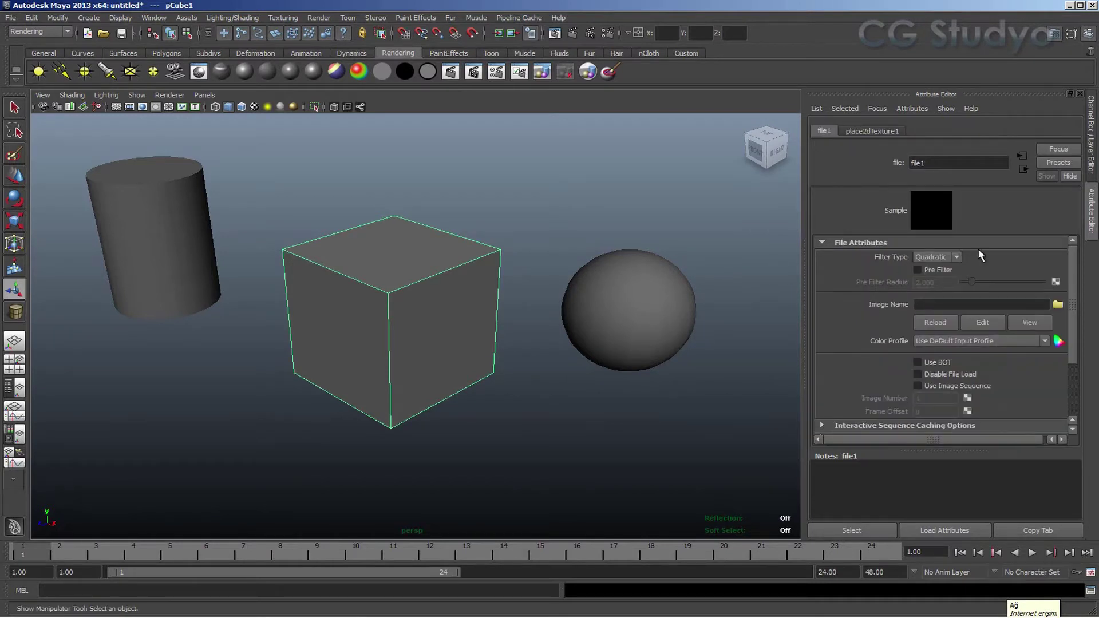
click(1058, 306)
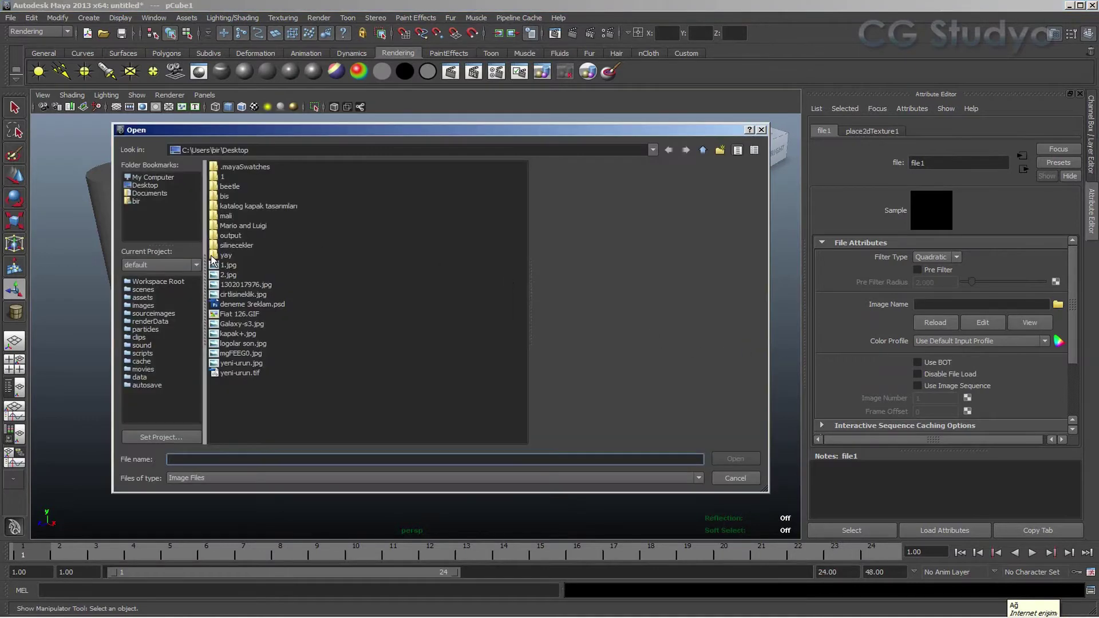
click(230, 267)
click(735, 459)
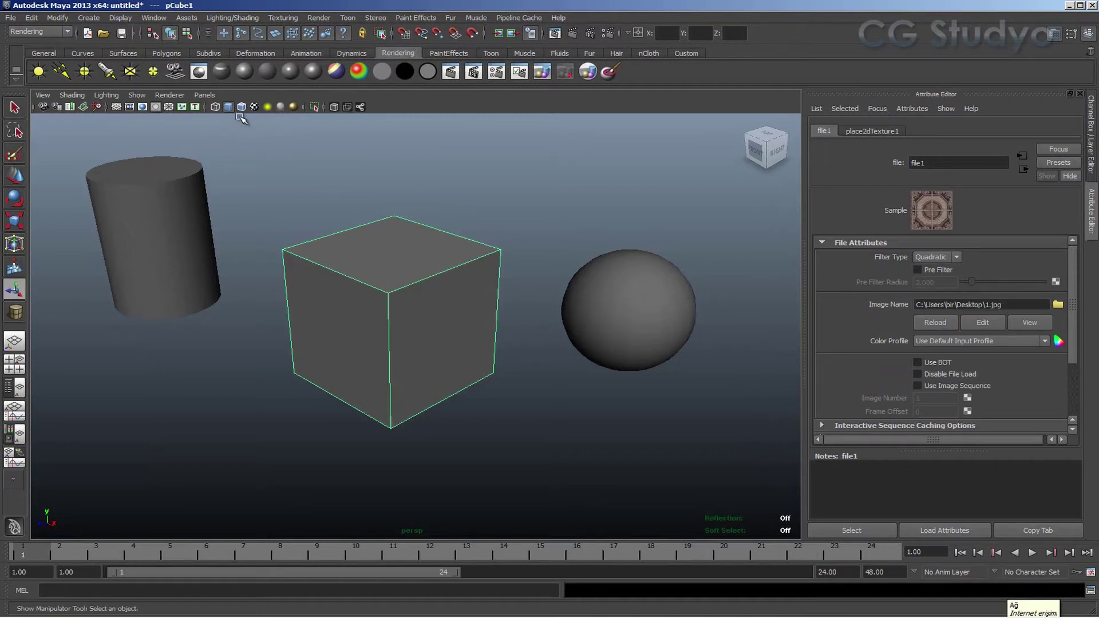
- Turn on Textured shading so the cube displays the 1.jpg pattern
click(254, 107)
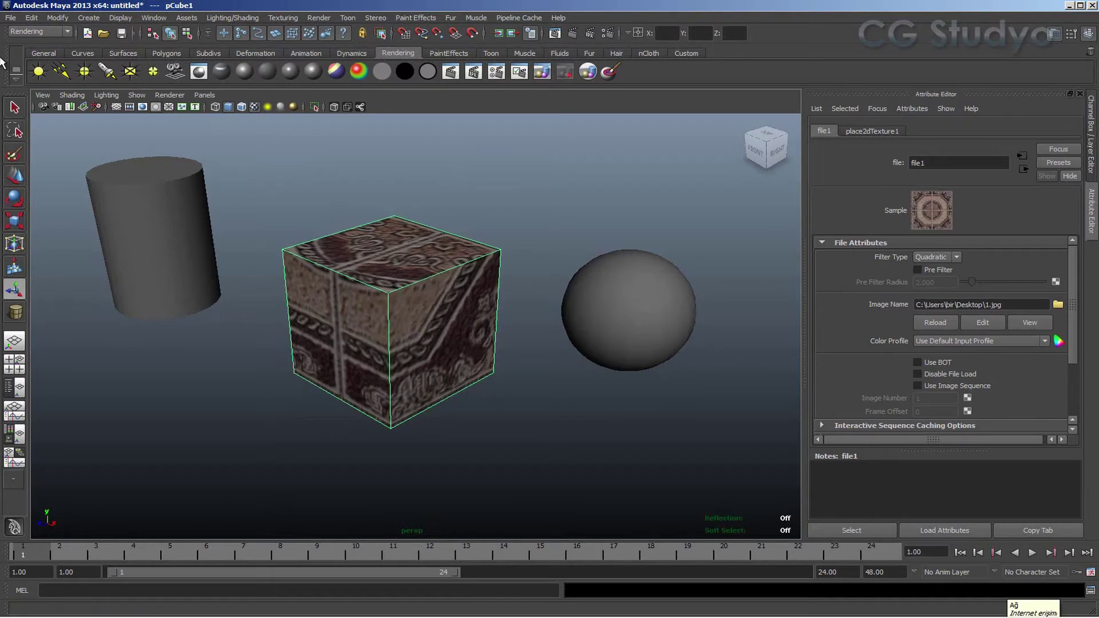
click(22, 32)
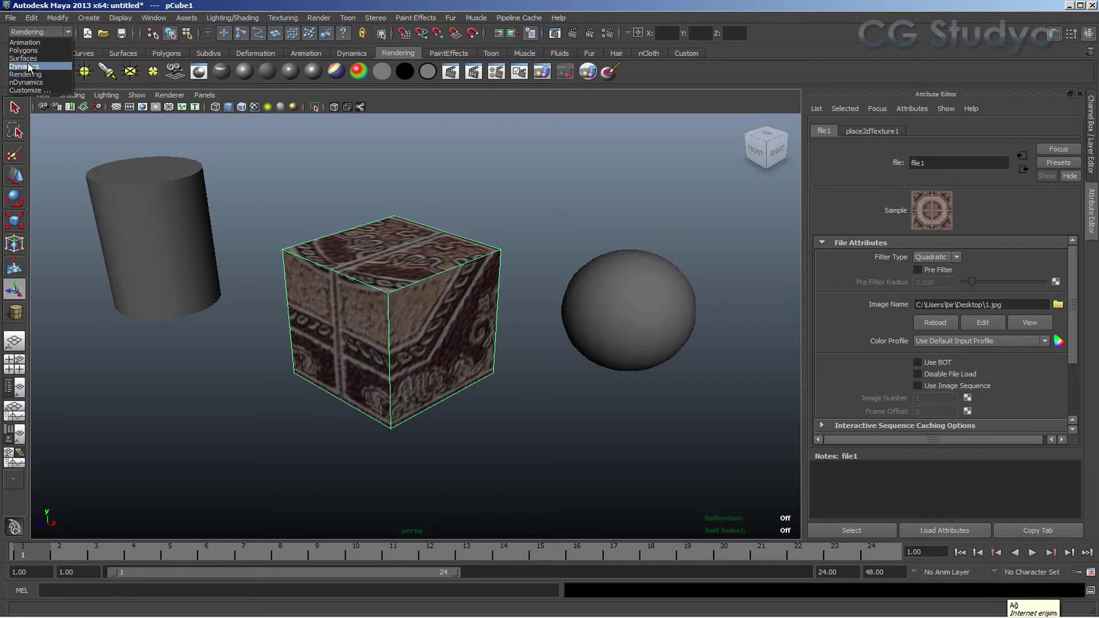
- Switch to the Polygons menu set and select the textured cube
click(31, 50)
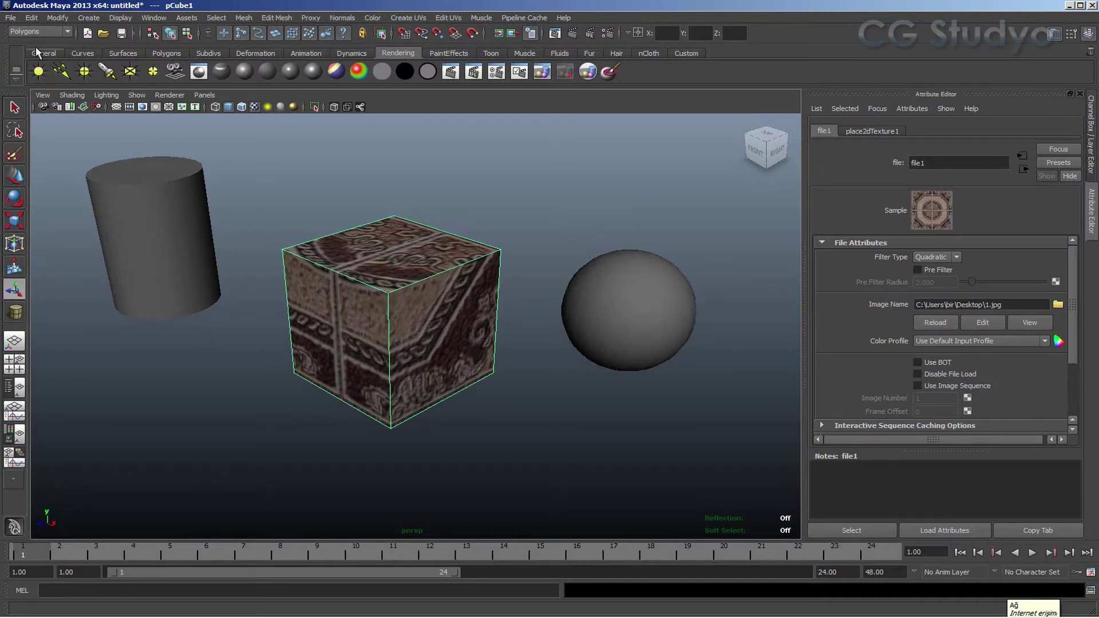
click(402, 19)
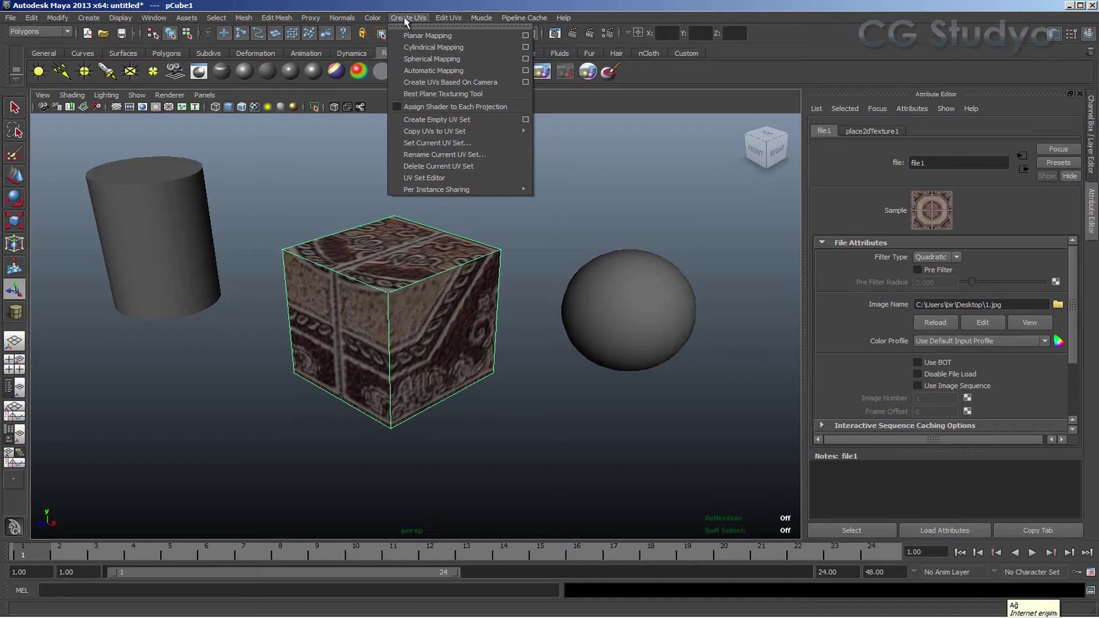
click(299, 194)
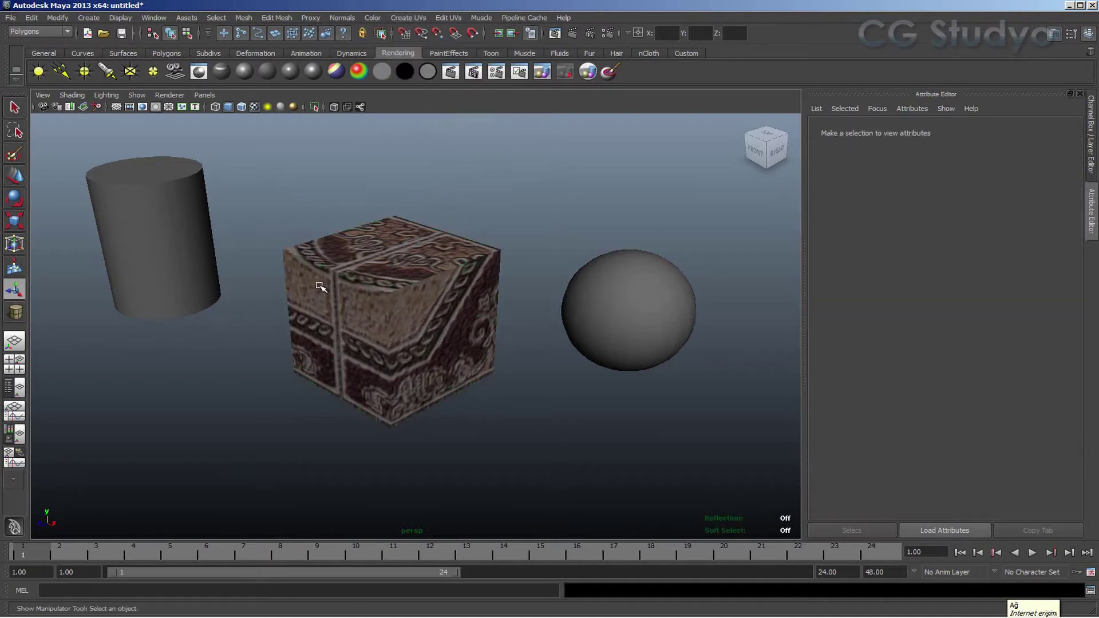
click(320, 286)
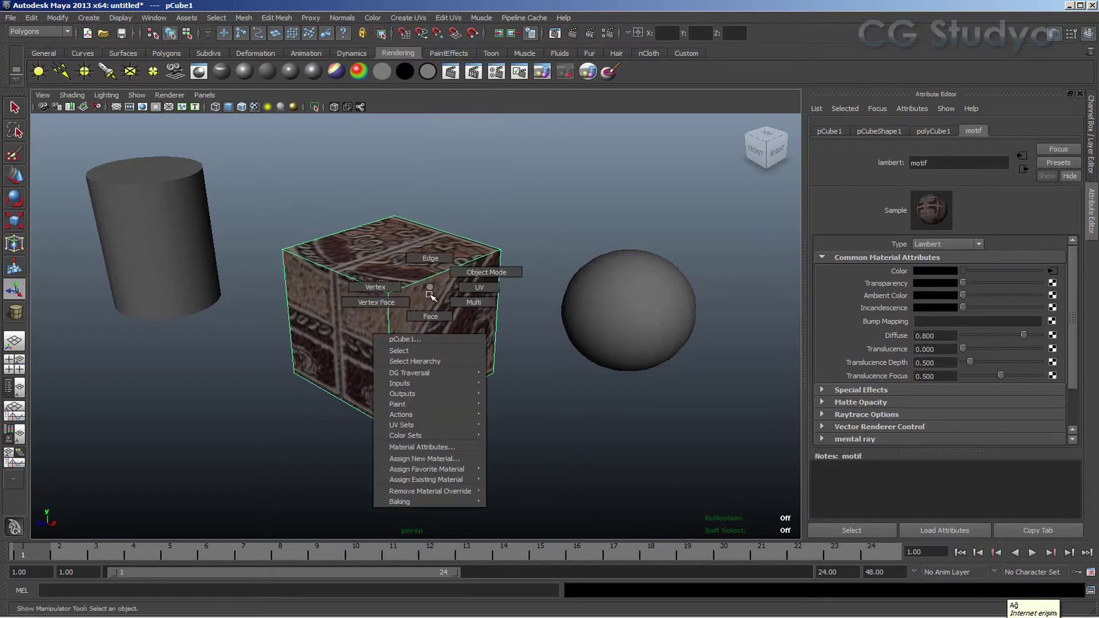
- In face mode, select the cube's front and right faces, orbiting to check them
right_drag(431, 285, 434, 335)
click(338, 343)
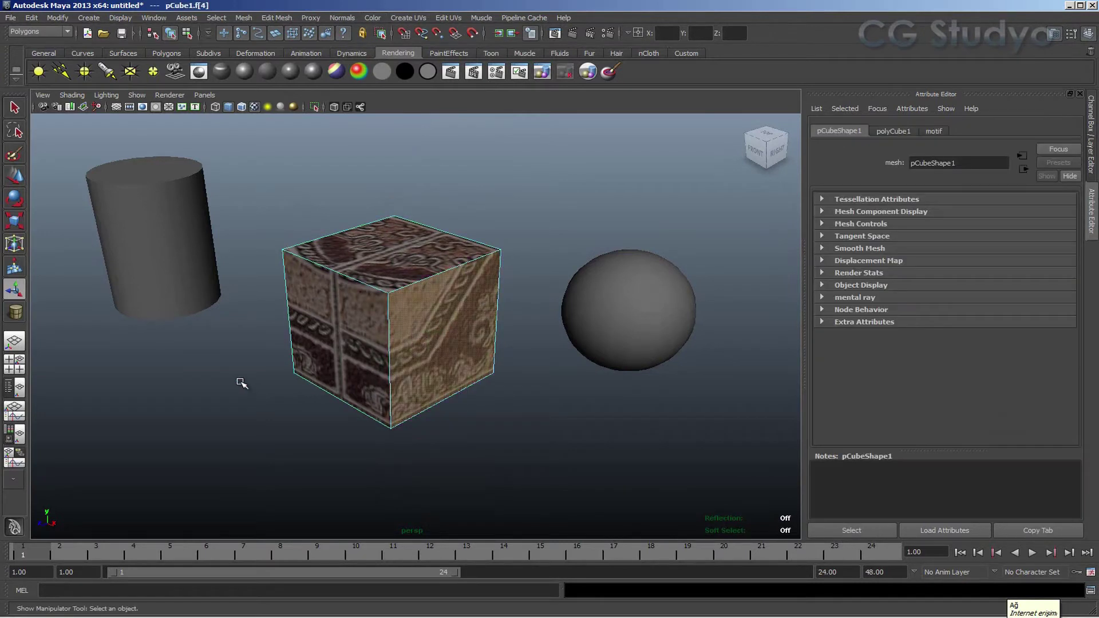
mouse_move(265, 366)
alt+mouse_down()
mouse_move(355, 290)
mouse_move(376, 368)
mouse_move(394, 348)
alt+mouse_up()
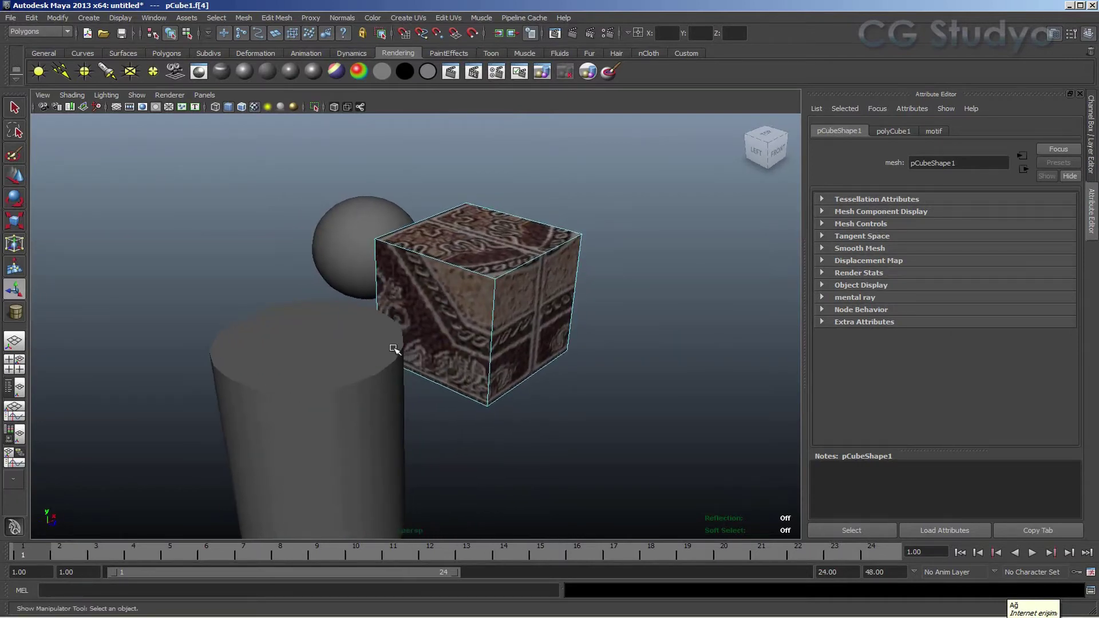
shift+click(532, 343)
mouse_move(608, 405)
alt+mouse_down()
mouse_move(444, 422)
mouse_move(496, 417)
alt+mouse_up()
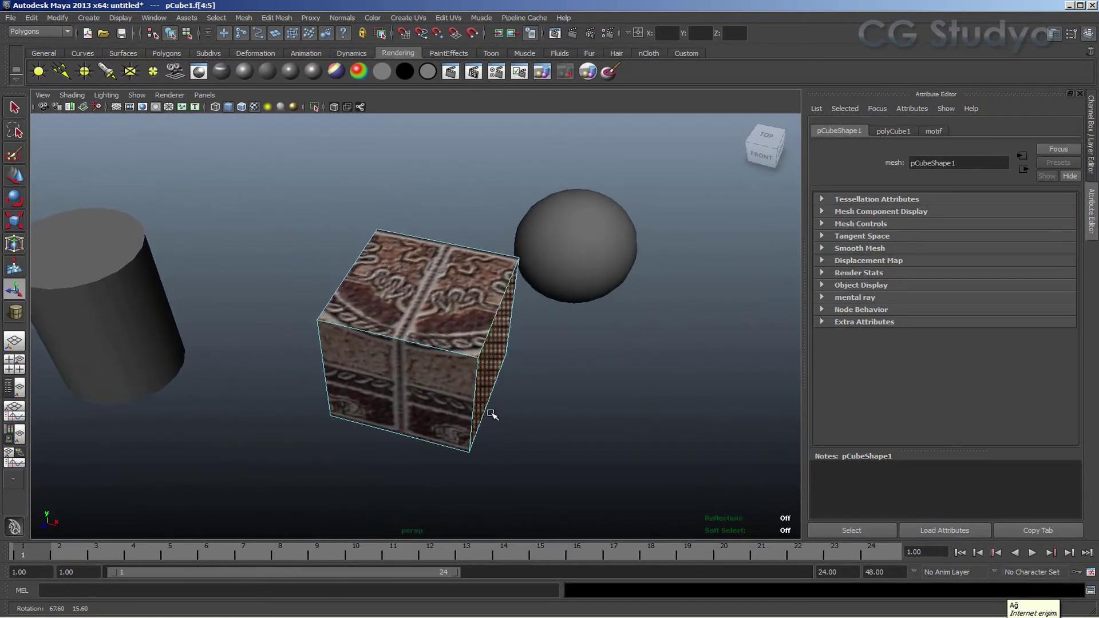
mouse_move(375, 363)
alt+mouse_down()
mouse_move(552, 388)
mouse_move(413, 297)
alt+mouse_up()
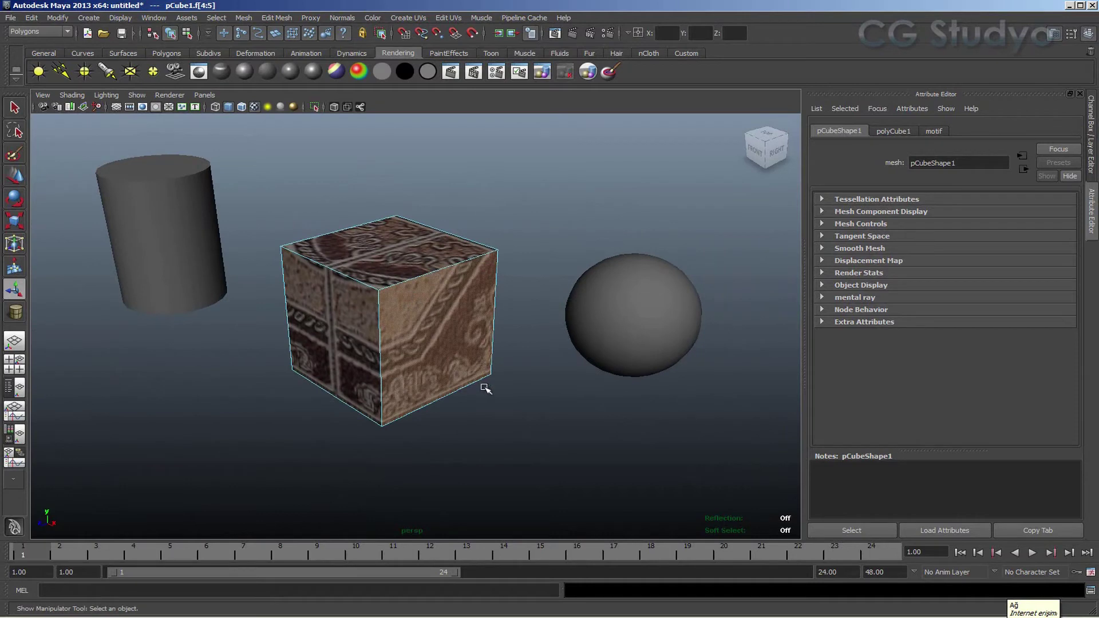
mouse_move(486, 388)
alt+mouse_down()
mouse_move(483, 341)
mouse_move(493, 397)
mouse_move(480, 395)
alt+mouse_up()
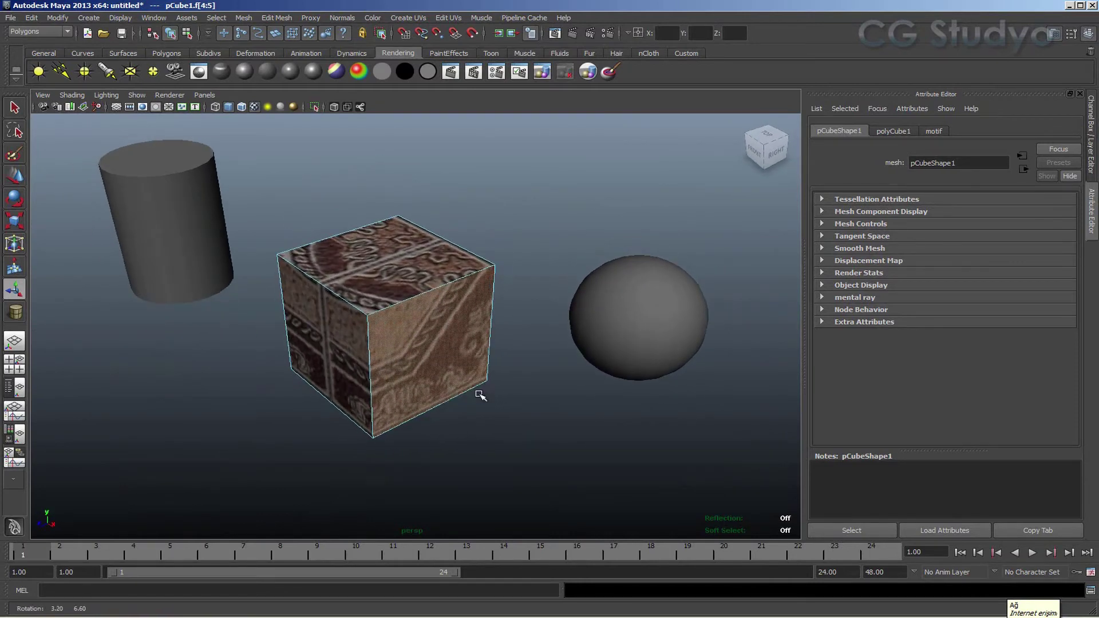
- Apply Planar Mapping to the selected faces with Rotate X 0 and Rotate Y 90
click(417, 17)
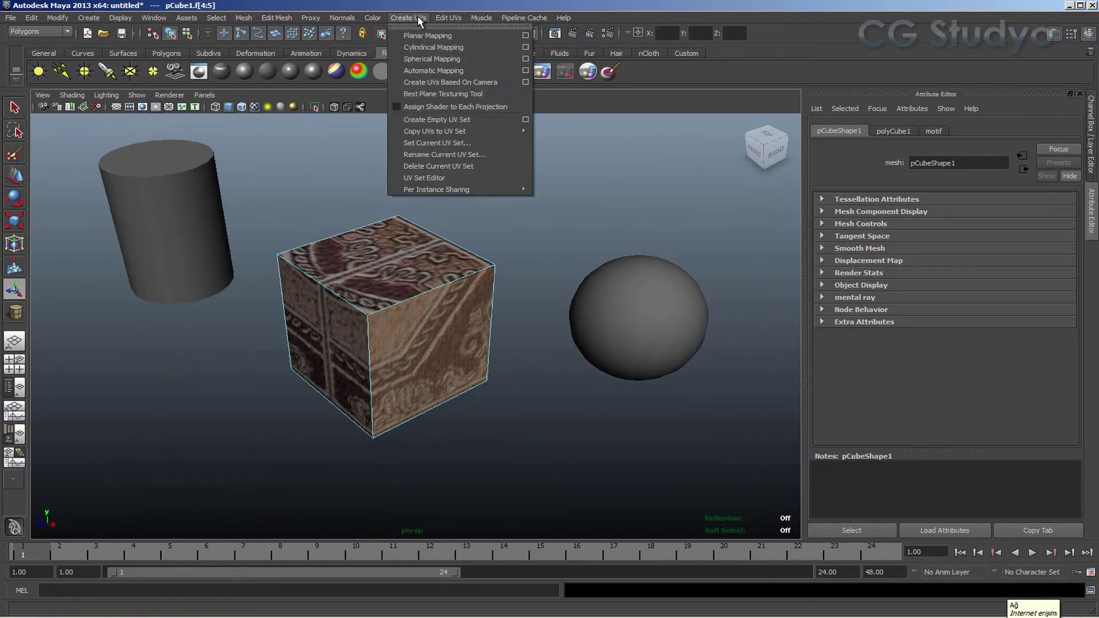
click(418, 35)
alt+drag(510, 239, 510, 228)
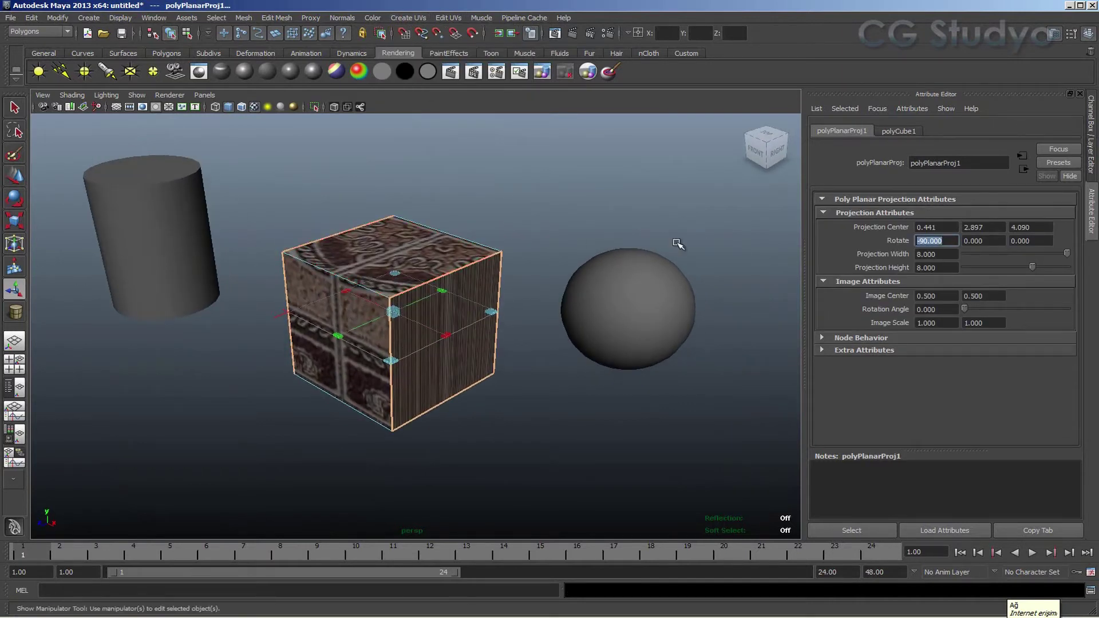
text(0)
key(Return)
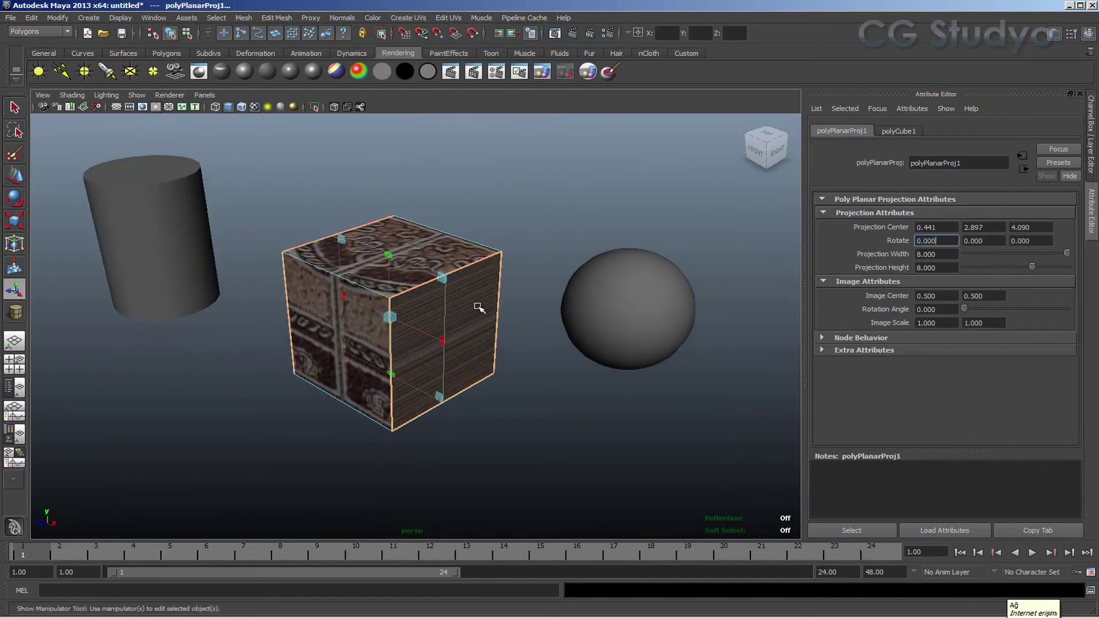
alt+drag(490, 238, 504, 246)
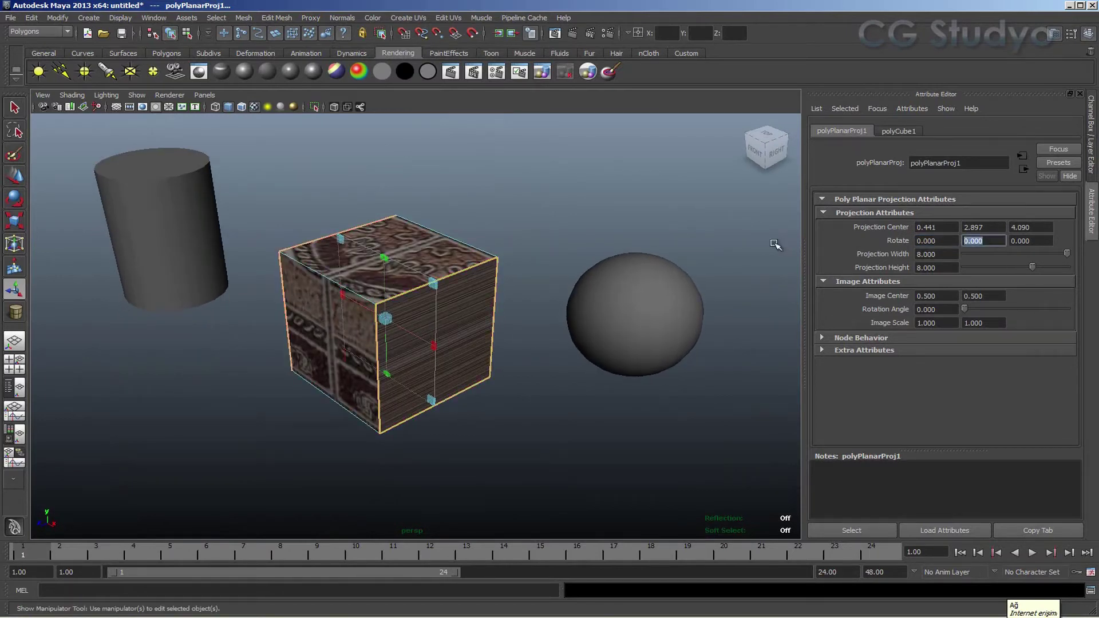
text(90)
key(Return)
- Orbit around the cube to inspect the rotated projection on its front and top
mouse_move(475, 402)
alt+mouse_down()
mouse_move(690, 376)
mouse_move(763, 380)
mouse_move(658, 387)
mouse_move(451, 363)
mouse_move(479, 393)
mouse_move(523, 385)
mouse_move(507, 380)
alt+mouse_up()
click(532, 478)
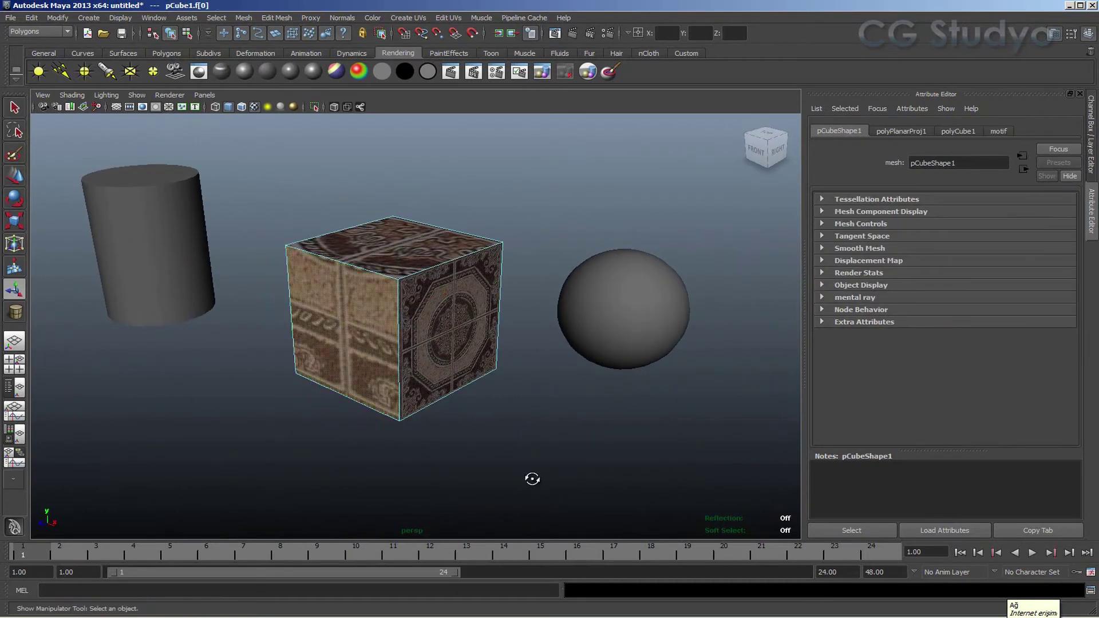
mouse_move(532, 478)
alt+mouse_down()
mouse_move(400, 474)
mouse_move(425, 300)
alt+mouse_up()
mouse_move(302, 427)
alt+mouse_down()
mouse_move(461, 422)
mouse_move(417, 432)
alt+mouse_up()
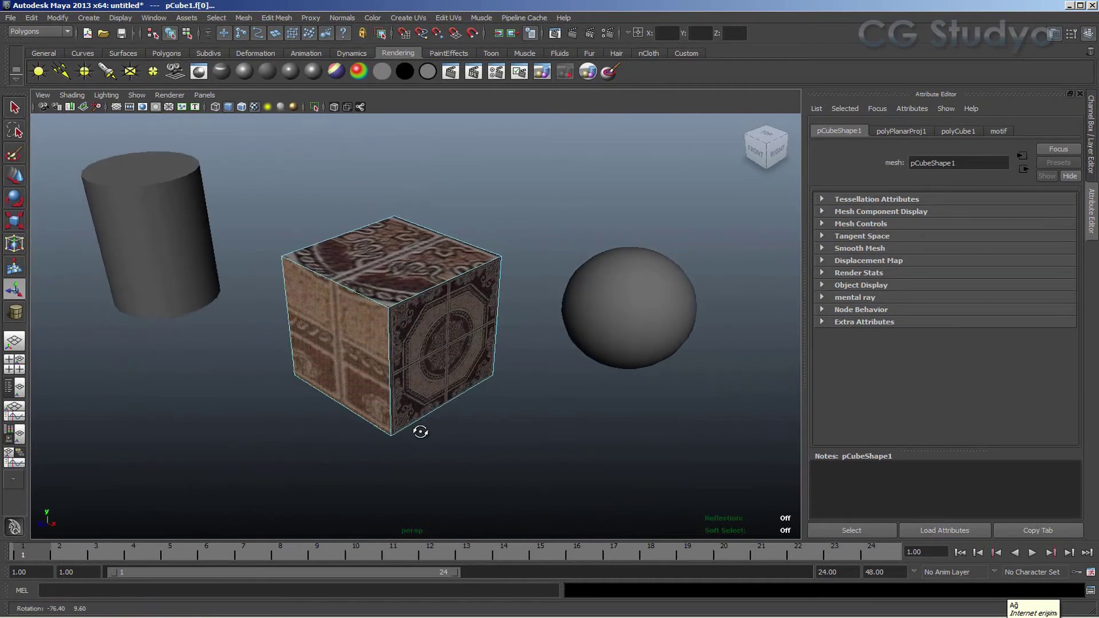
- Add a second planar UV projection to the cube's front face with Rotate X set to 0
click(440, 20)
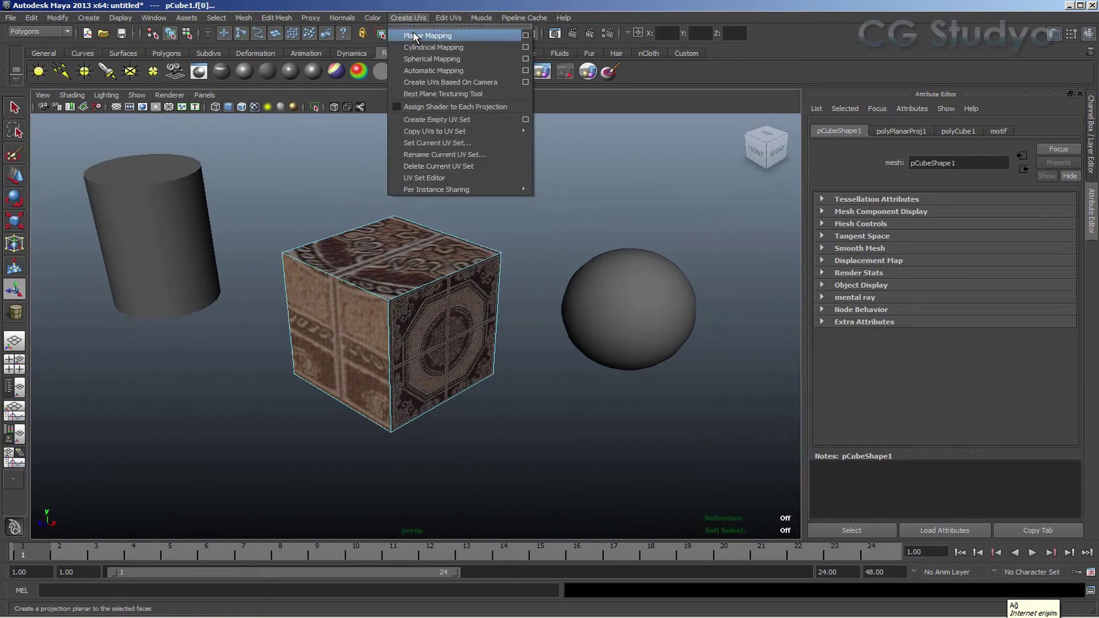
click(415, 36)
alt+drag(540, 360, 532, 360)
text(0)
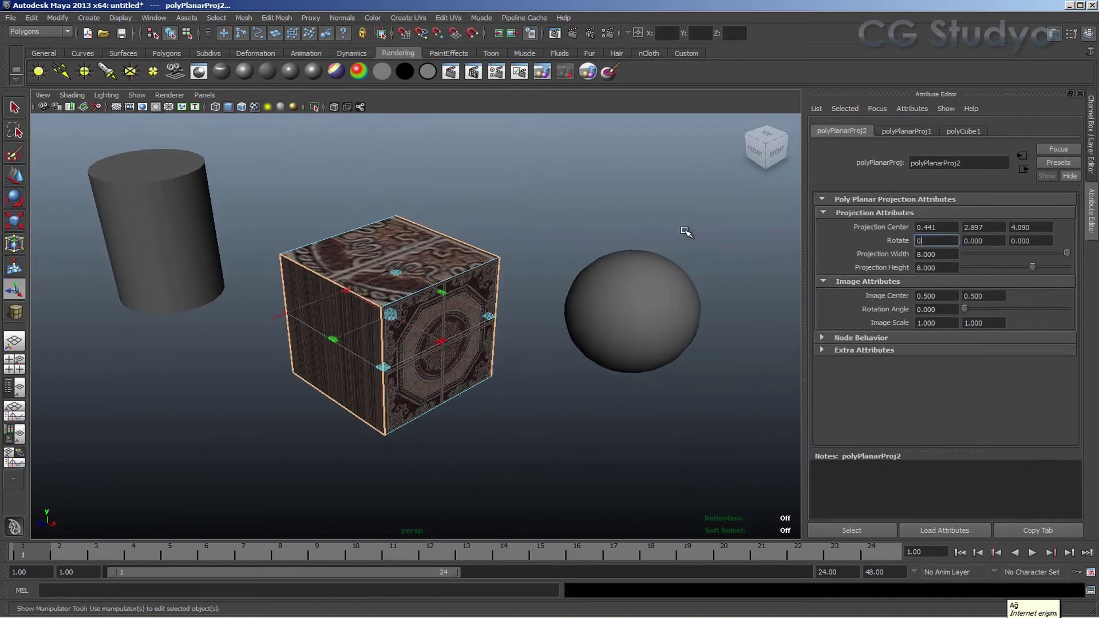
key(Return)
mouse_move(533, 260)
alt+mouse_down()
mouse_move(571, 230)
mouse_move(589, 380)
alt+mouse_up()
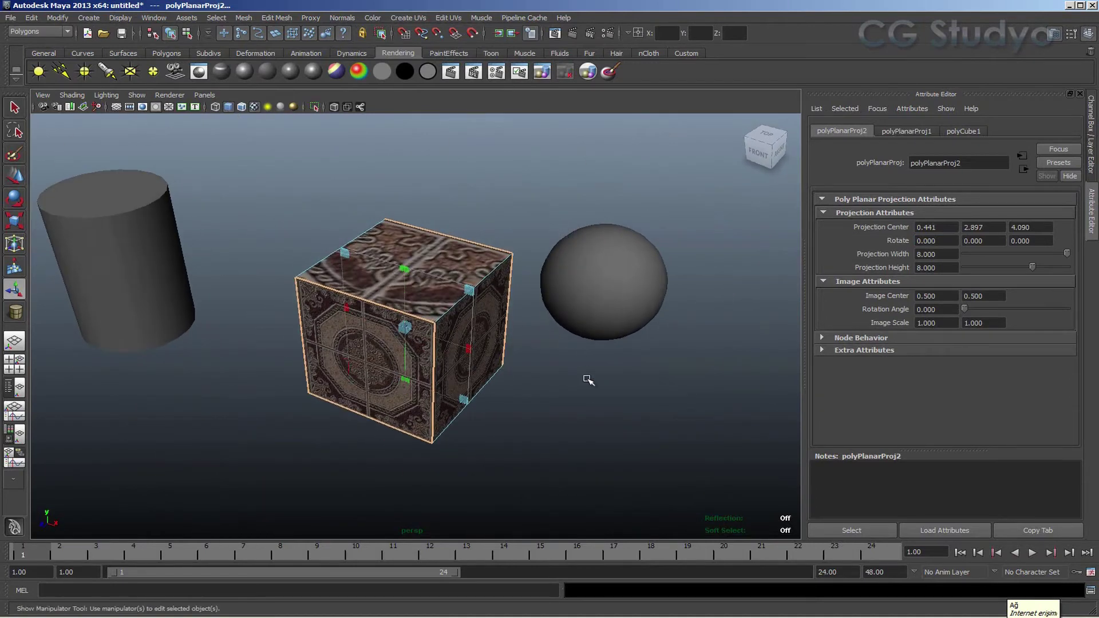
click(589, 381)
- Select the cube's top face and tumble to check it
click(475, 343)
mouse_move(561, 455)
alt+mouse_down()
mouse_move(582, 418)
mouse_move(458, 339)
mouse_move(459, 481)
mouse_move(481, 508)
alt+mouse_up()
click(399, 311)
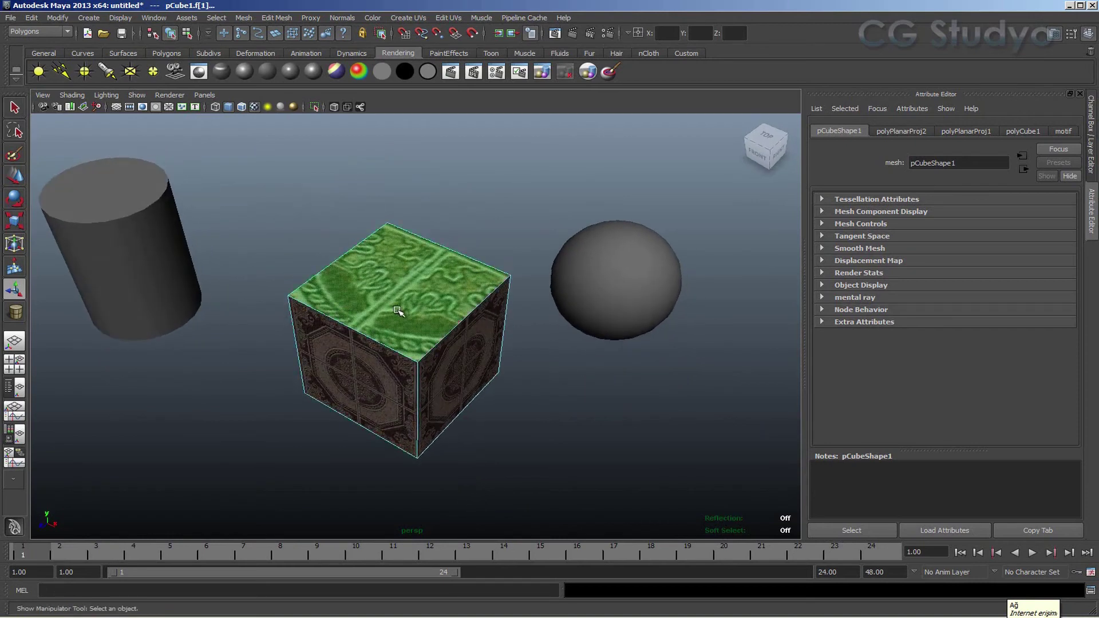
mouse_move(404, 373)
alt+mouse_down()
mouse_move(511, 442)
mouse_move(504, 413)
alt+mouse_up()
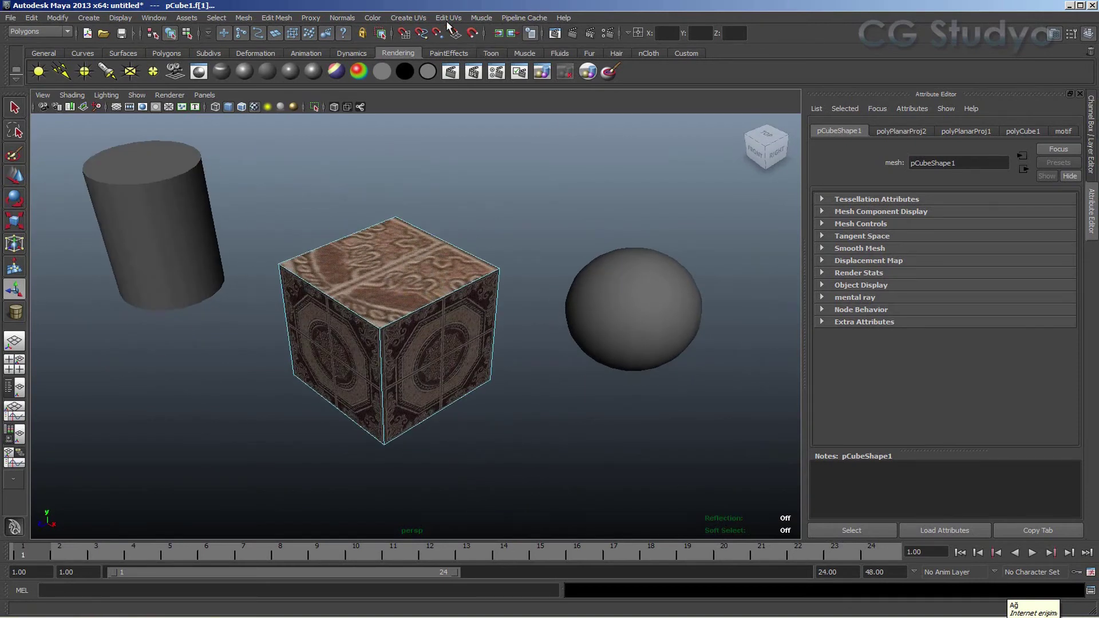
- Planar-map the cube's top faces at Rotate X -90, inspect the octagon motif, then deselect
click(421, 18)
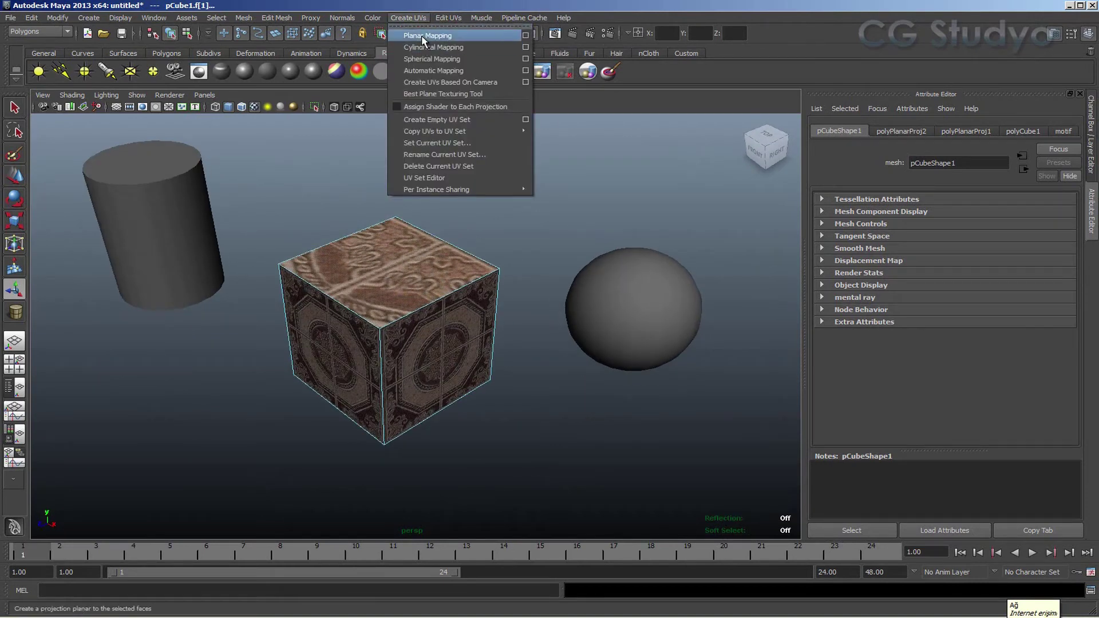
click(422, 36)
mouse_move(502, 203)
alt+mouse_down()
mouse_move(520, 167)
mouse_move(534, 182)
alt+mouse_up()
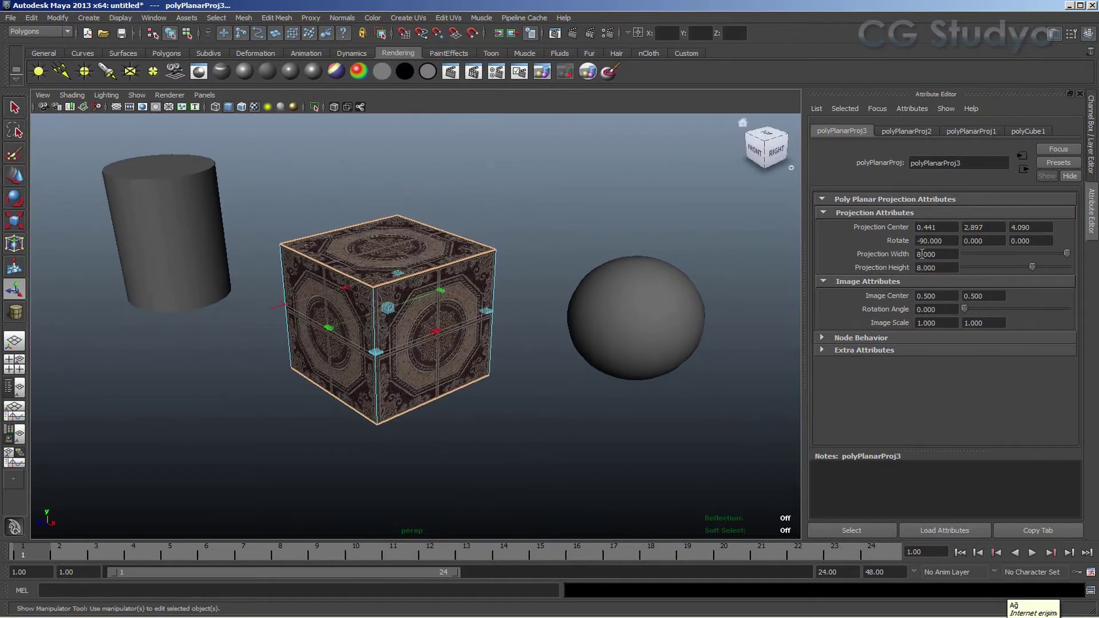
mouse_move(646, 224)
alt+mouse_down()
mouse_move(668, 236)
mouse_move(215, 274)
mouse_move(351, 412)
mouse_move(517, 352)
alt+mouse_up()
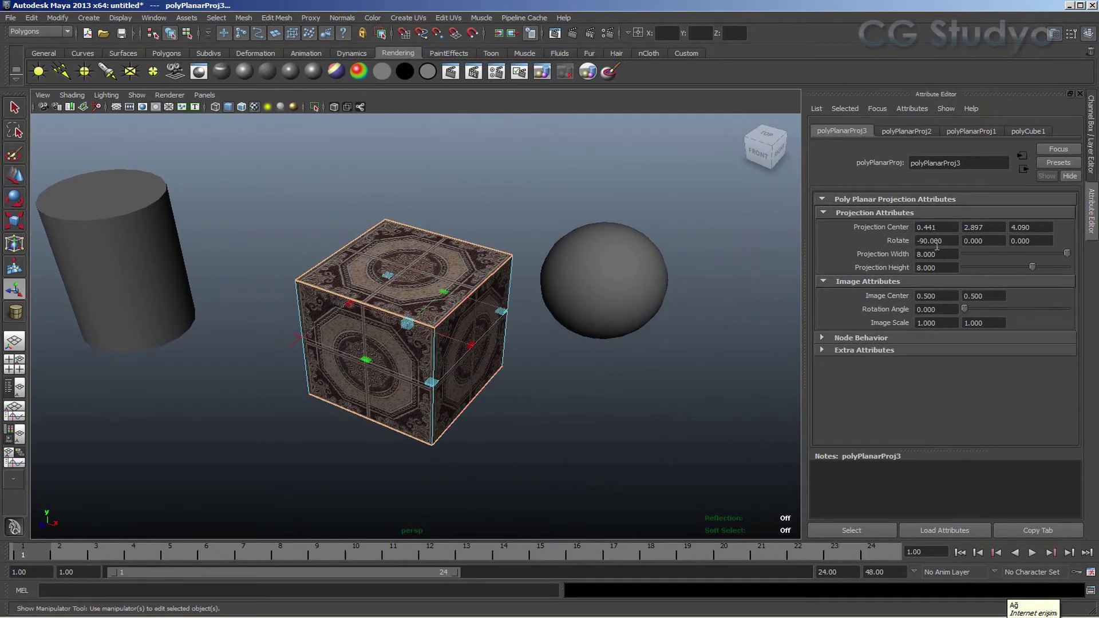
mouse_move(521, 437)
alt+mouse_down()
mouse_move(503, 380)
mouse_move(507, 440)
mouse_move(645, 400)
mouse_move(613, 385)
alt+mouse_up()
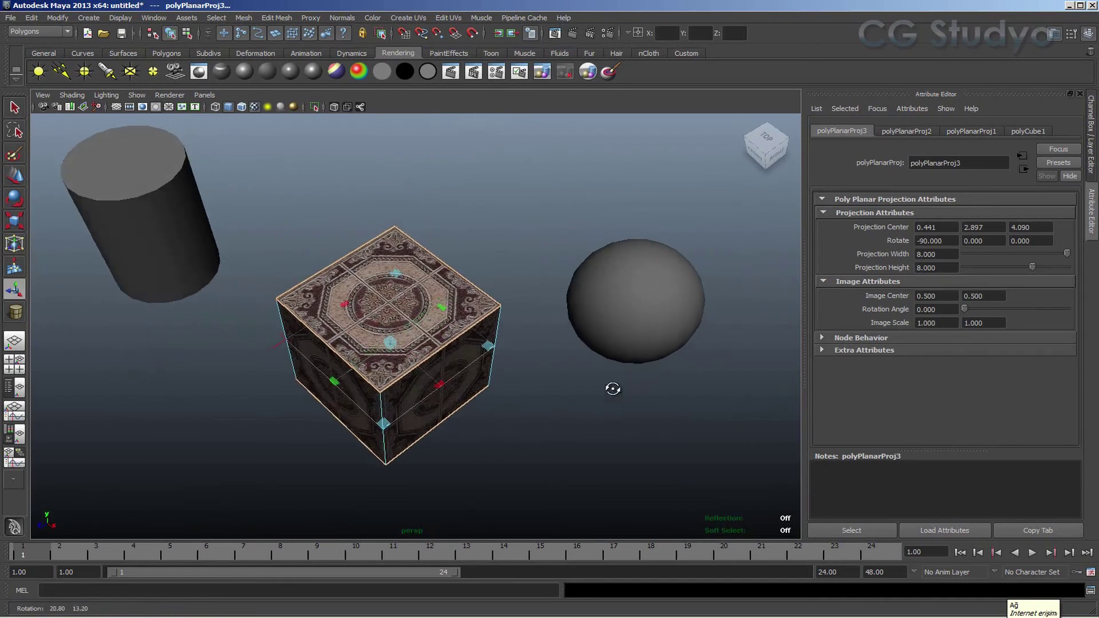
click(612, 380)
mouse_move(544, 410)
alt+mouse_down()
mouse_move(554, 424)
mouse_move(592, 404)
alt+mouse_up()
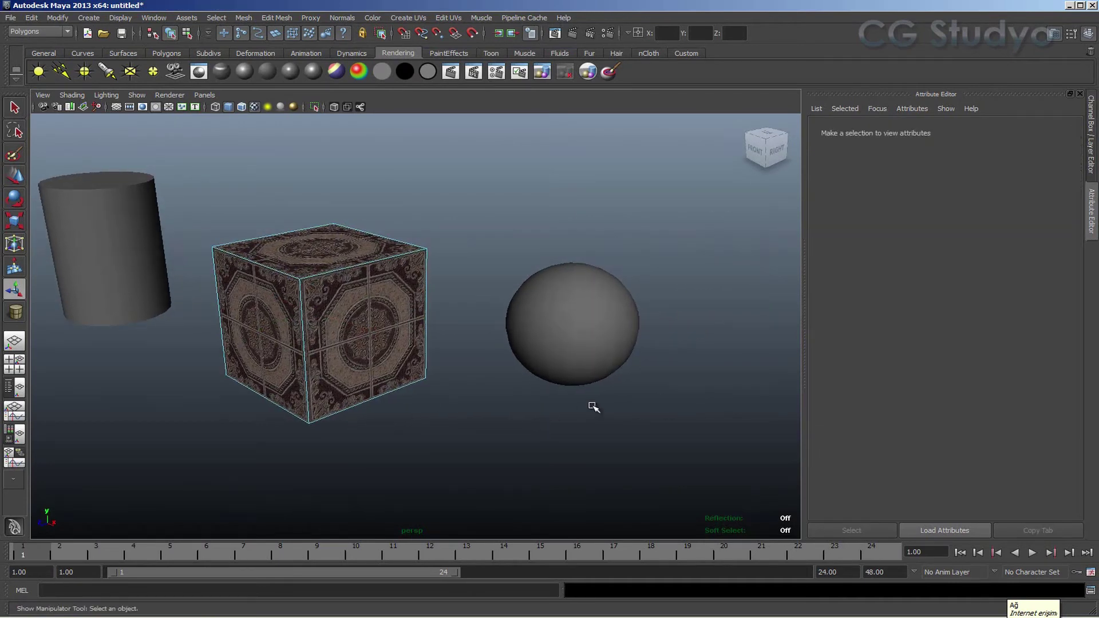
- Apply a cylindrical UV projection to the sphere
click(594, 331)
mouse_move(501, 357)
alt+mouse_down()
mouse_move(473, 394)
mouse_move(454, 343)
alt+mouse_up()
click(417, 13)
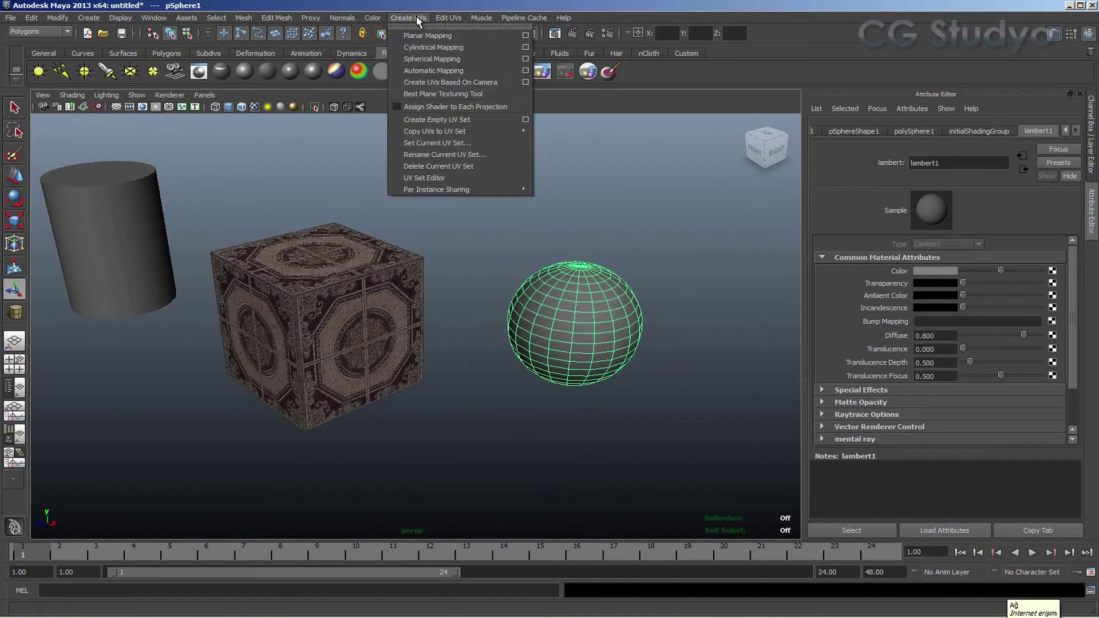
click(423, 47)
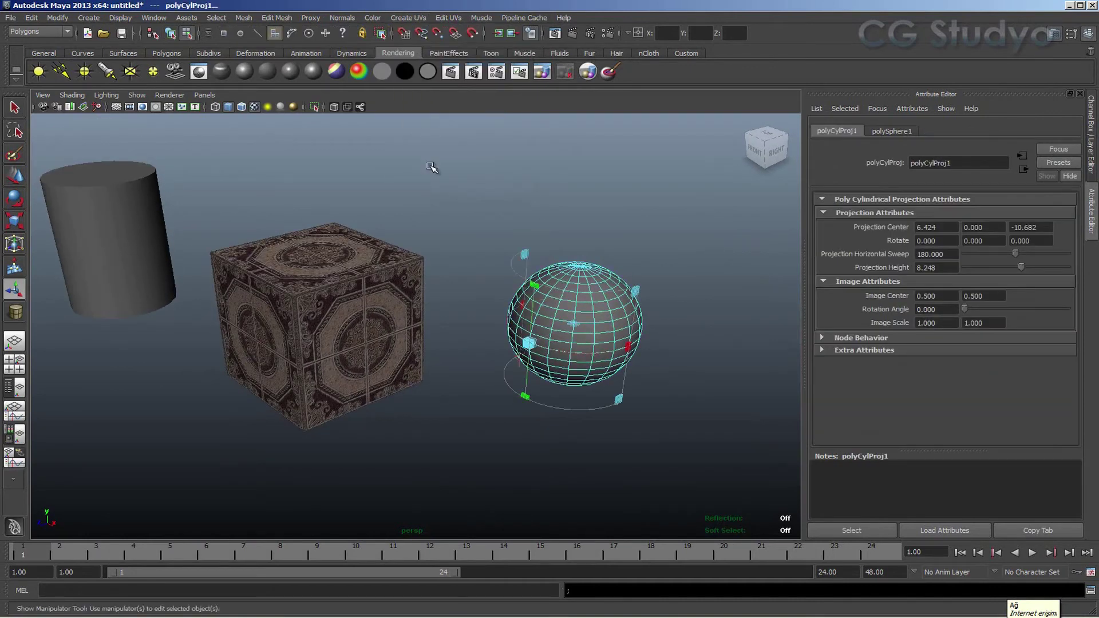
- Assign the existing motif material to the sphere and inspect the wrapped pattern
right_click(590, 319)
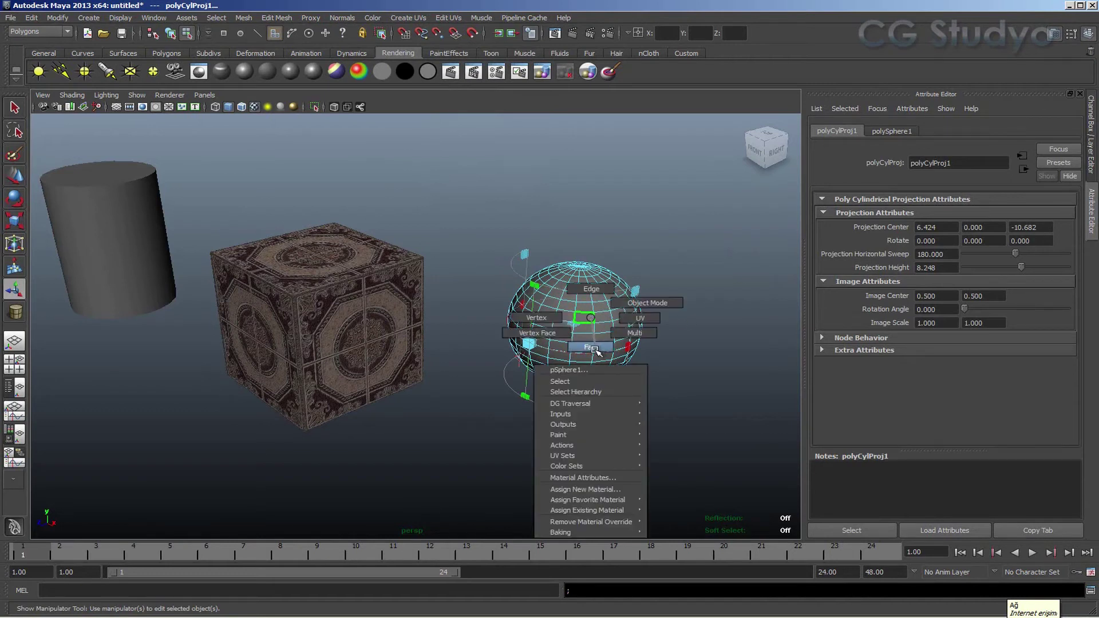
mouse_move(588, 510)
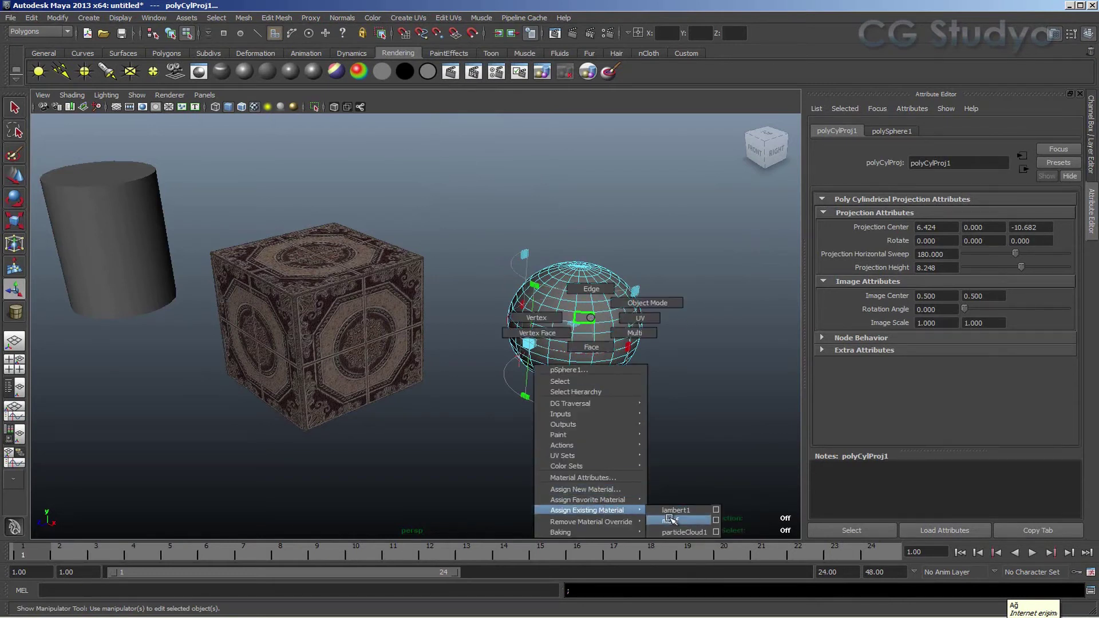
click(671, 521)
mouse_move(651, 451)
alt+mouse_down()
mouse_move(682, 425)
mouse_move(580, 375)
alt+mouse_up()
click(681, 429)
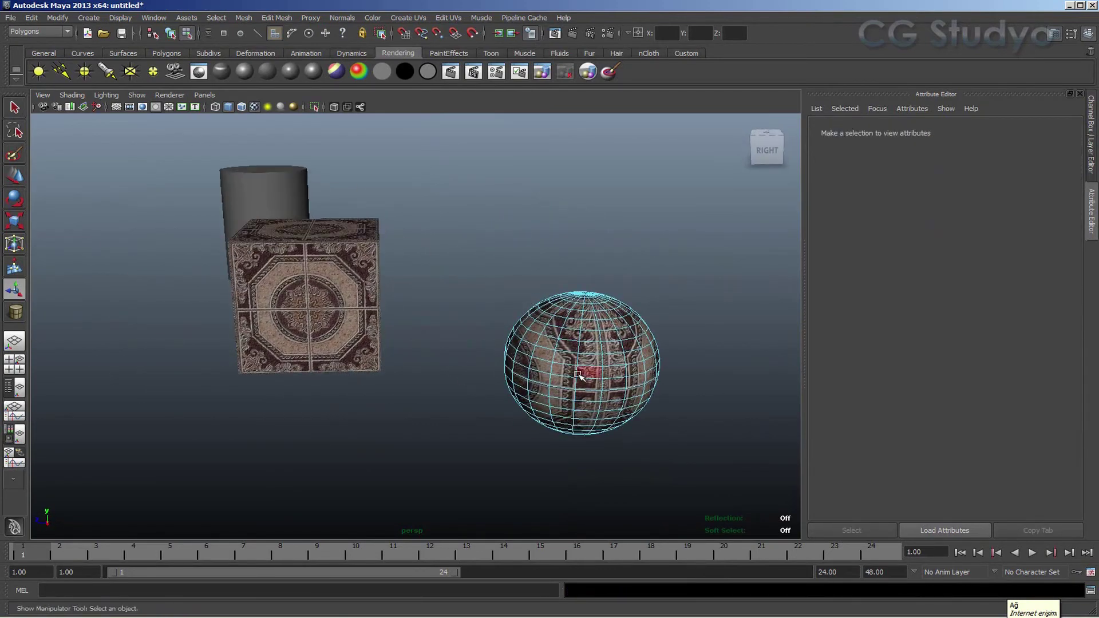
right_drag(579, 375, 624, 365)
mouse_move(749, 392)
alt+mouse_down()
mouse_move(581, 380)
mouse_move(596, 400)
mouse_move(797, 385)
alt+mouse_up()
- Assign the existing motif material to the cylinder and inspect it
alt+drag(319, 326, 481, 326)
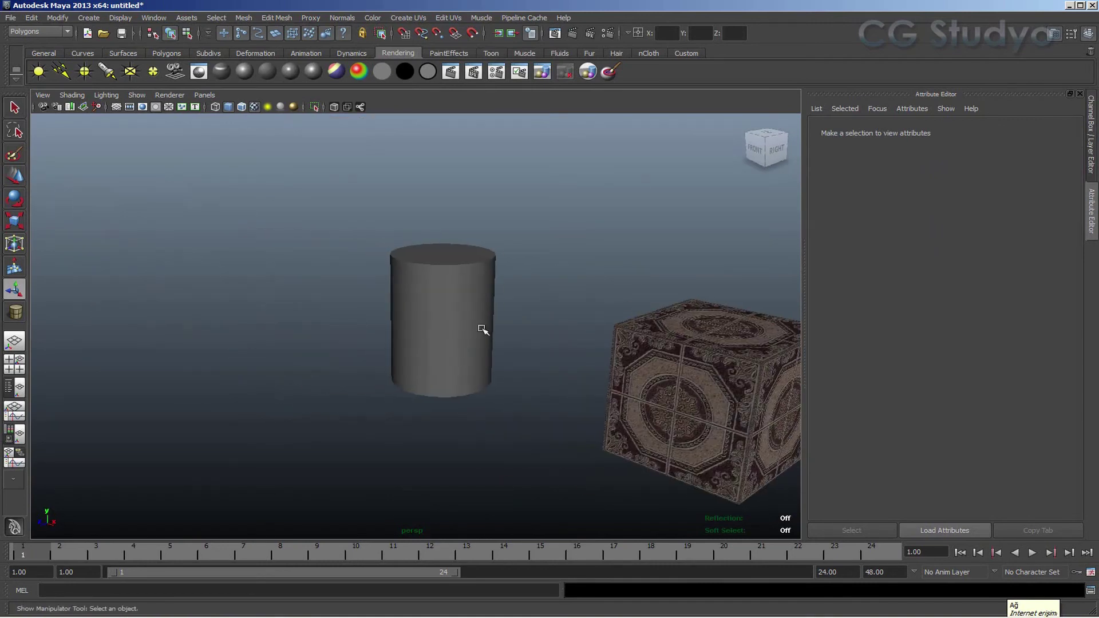
click(461, 358)
alt+middle_drag(460, 357, 339, 354)
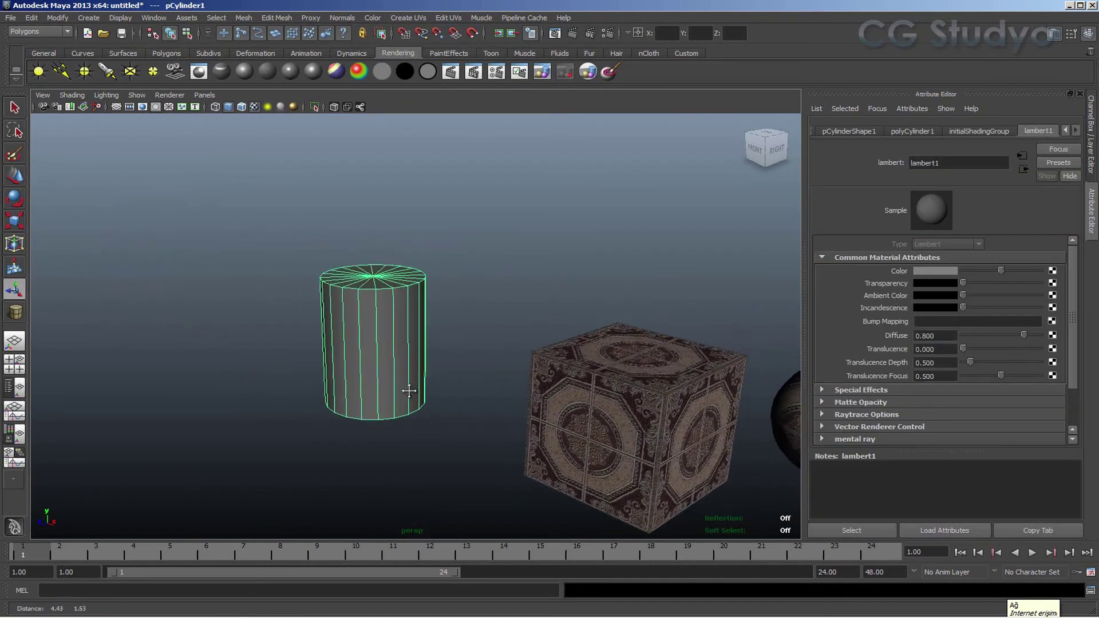
right_click(376, 309)
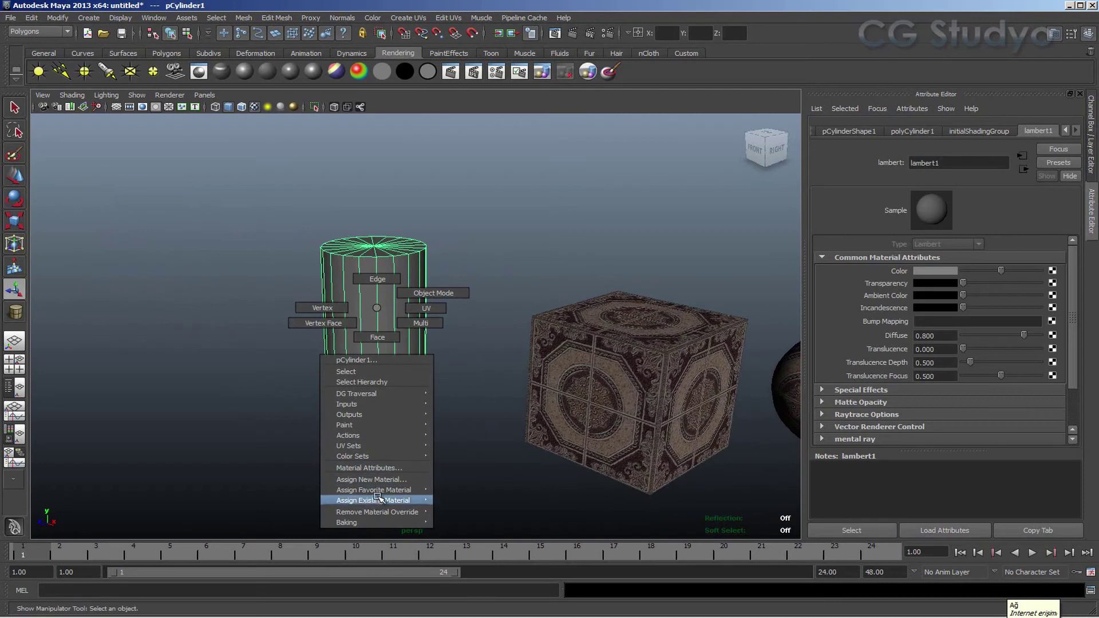
mouse_move(375, 500)
click(481, 511)
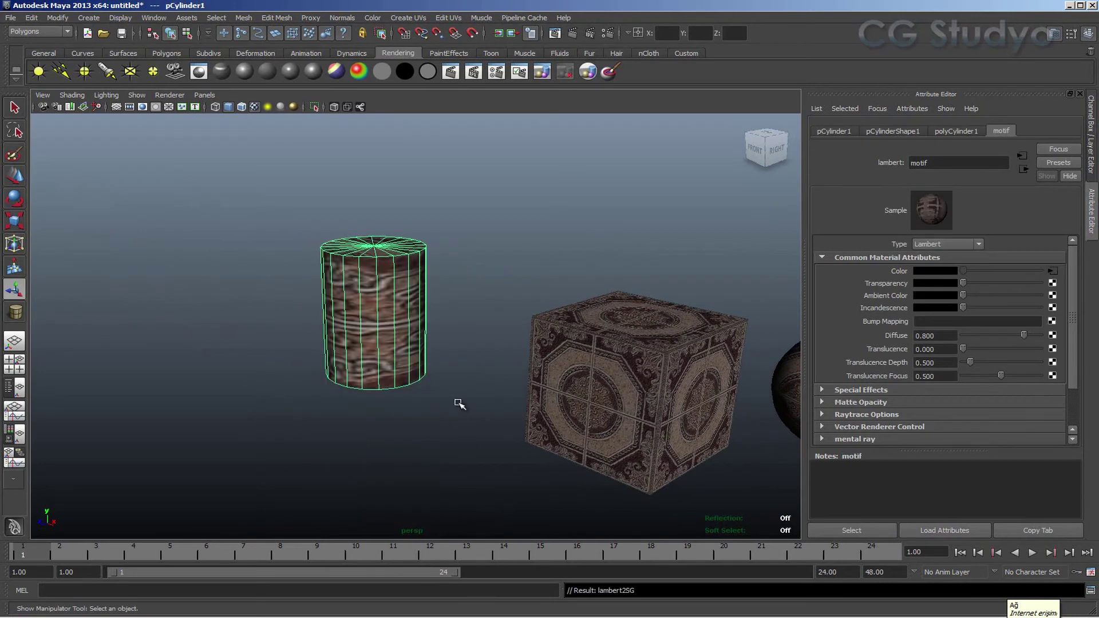
mouse_move(476, 328)
alt+mouse_down()
mouse_move(508, 309)
mouse_move(549, 350)
alt+mouse_up()
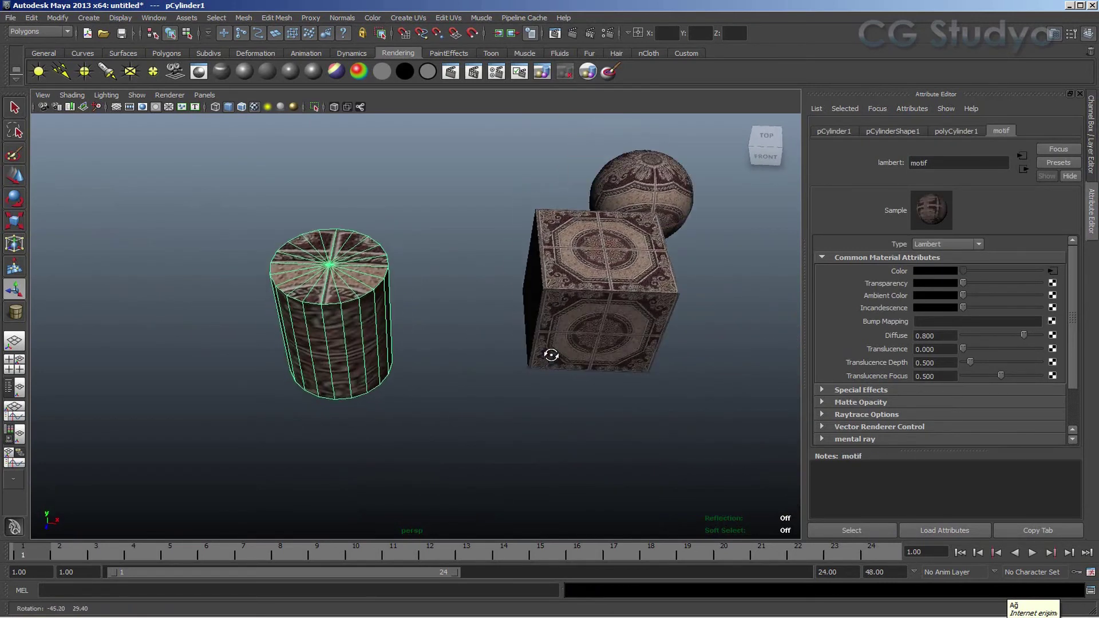
scroll(563, 370, up, 3)
alt+drag(419, 308, 431, 297)
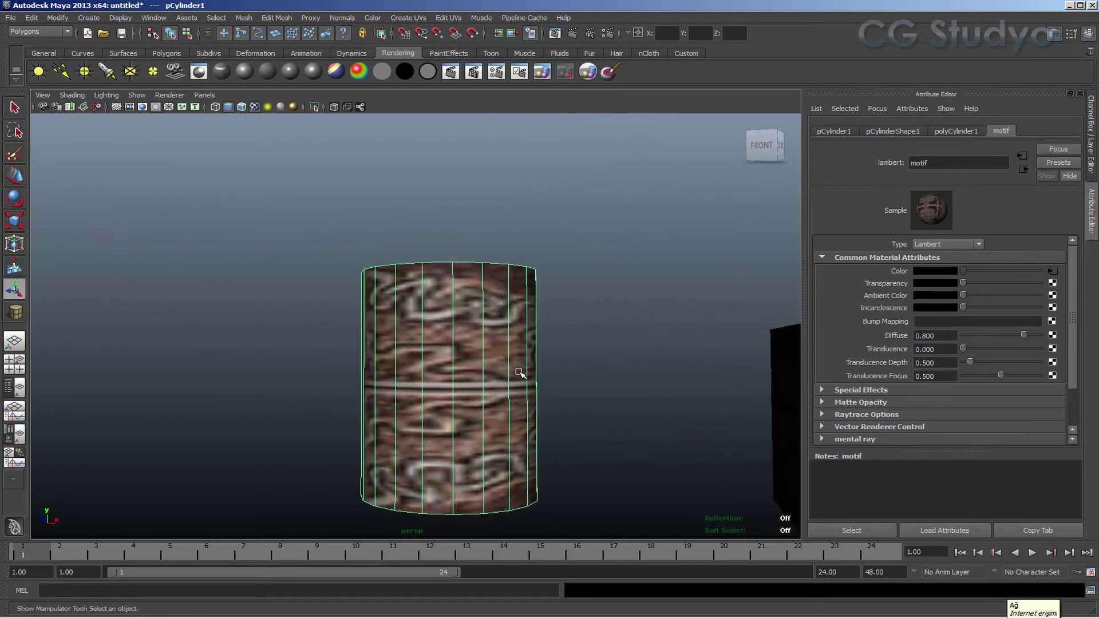
alt+drag(520, 372, 512, 374)
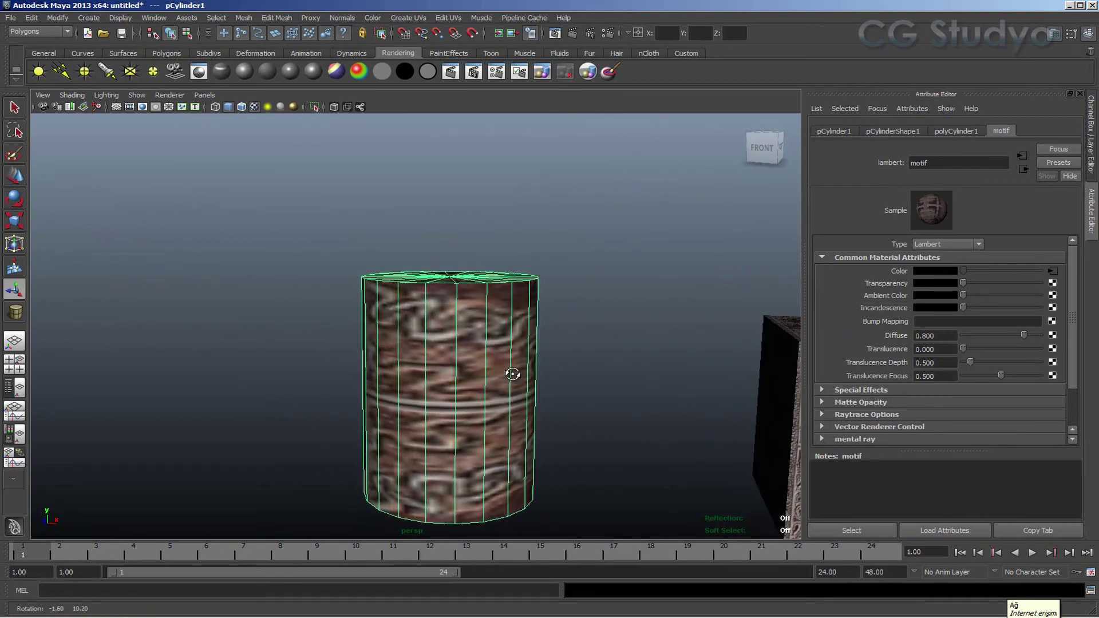
- Apply a cylindrical UV projection to the cylinder and orbit to check its sides and top
click(441, 18)
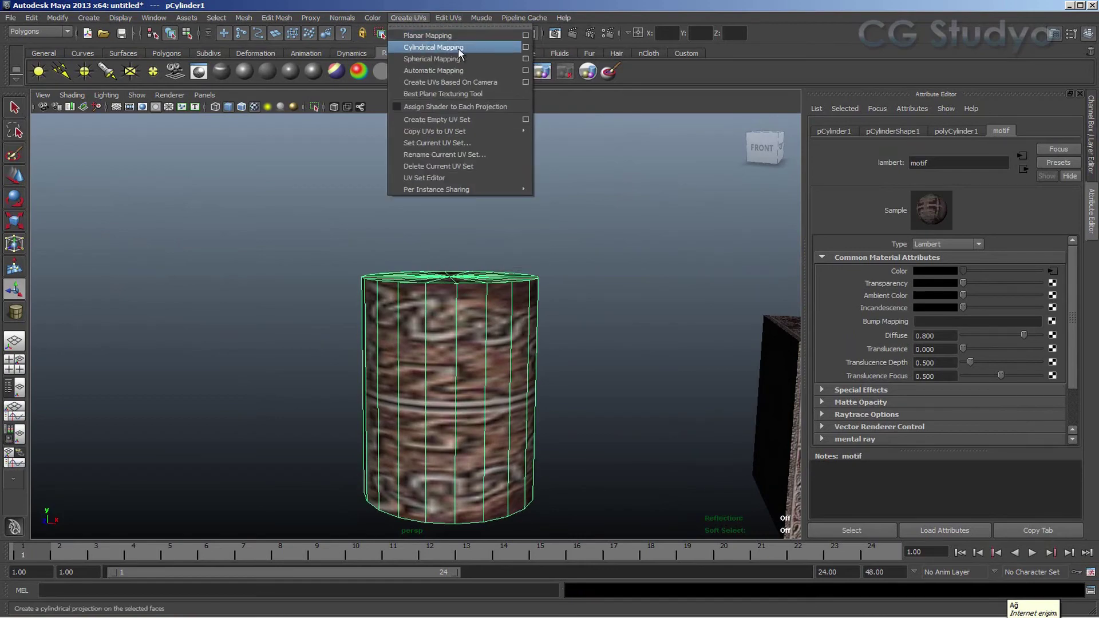
click(443, 48)
mouse_move(619, 246)
alt+mouse_down()
mouse_move(285, 240)
mouse_move(646, 283)
alt+mouse_up()
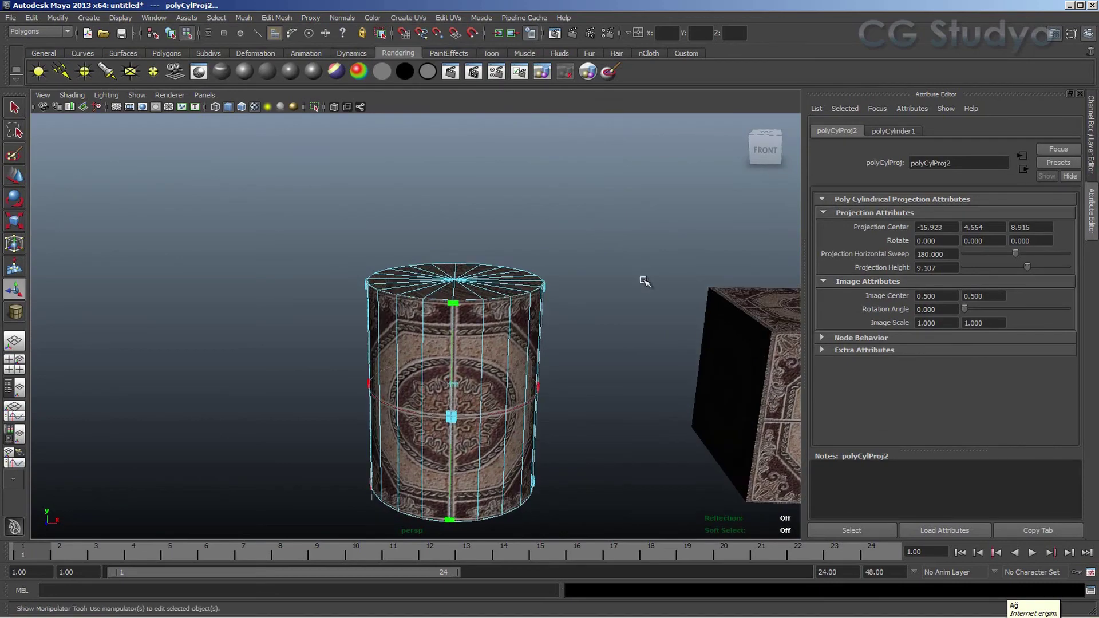
alt+middle_drag(646, 282, 432, 181)
alt+drag(432, 181, 201, 234)
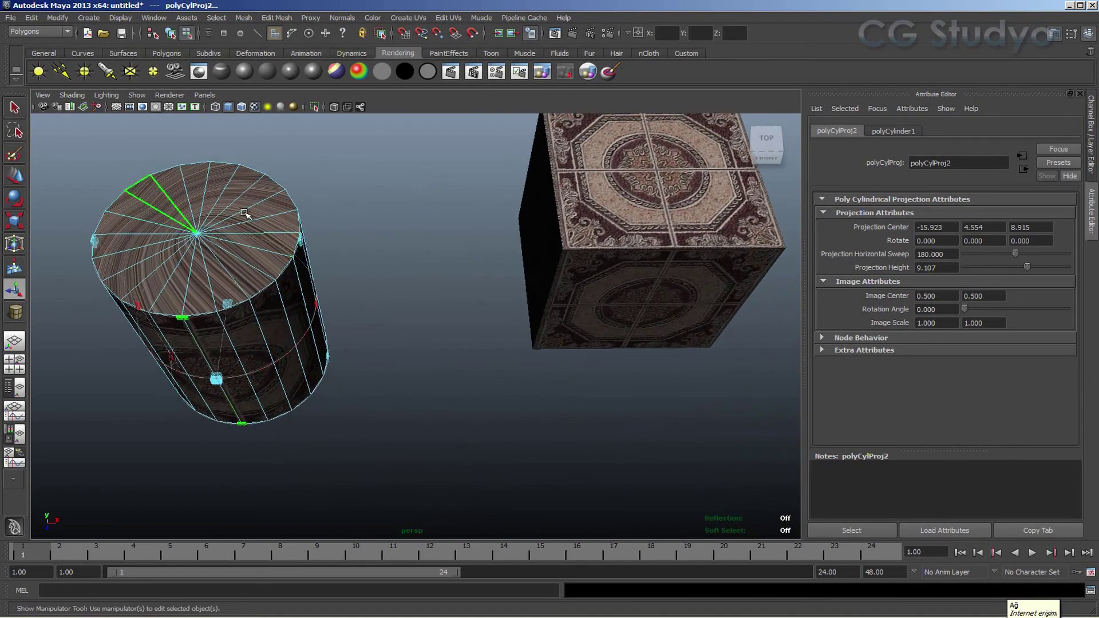
mouse_move(405, 182)
alt+mouse_down()
mouse_move(361, 172)
mouse_move(549, 238)
alt+mouse_up()
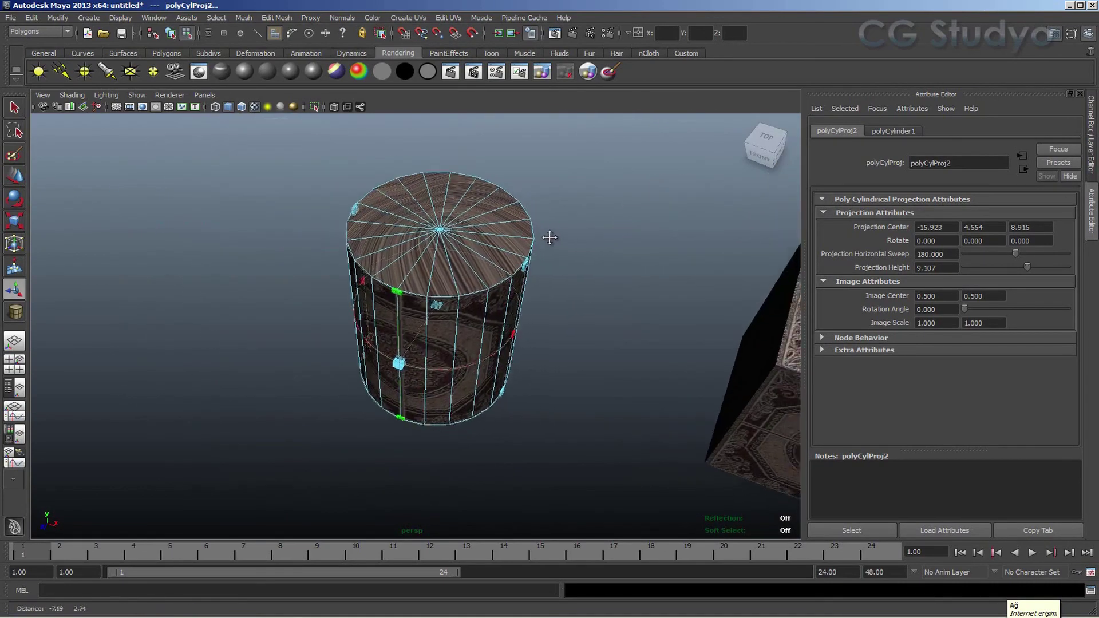
- Switch to Face mode and box-select all of the cylinder's faces
right_click(458, 236)
click(460, 265)
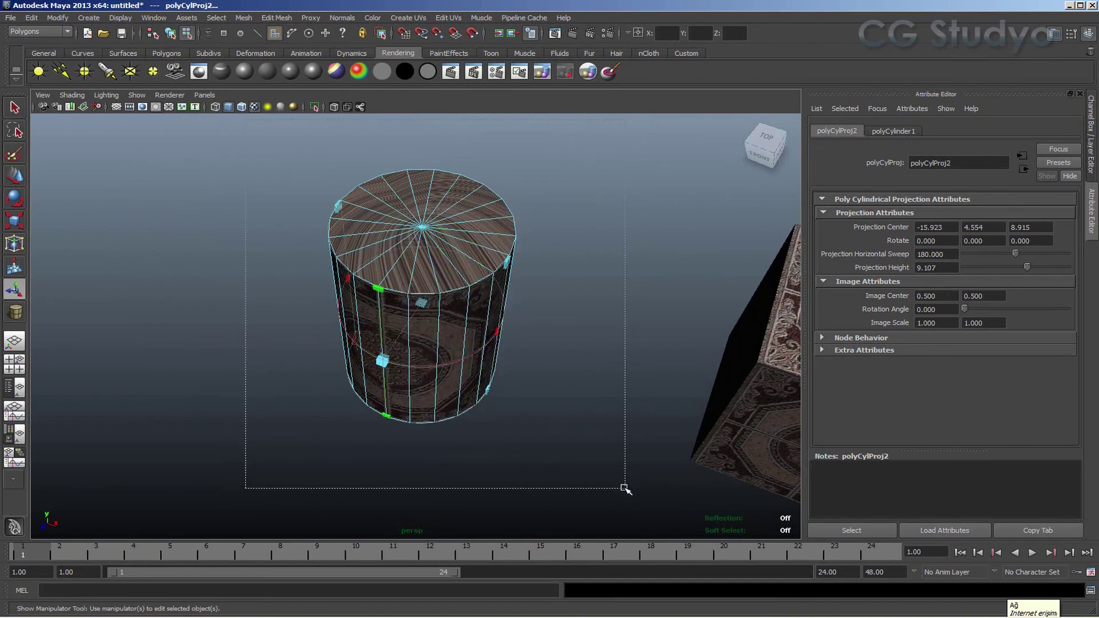
drag(240, 143, 626, 491)
mouse_move(577, 410)
alt+mouse_down()
mouse_move(601, 327)
mouse_move(259, 328)
alt+mouse_up()
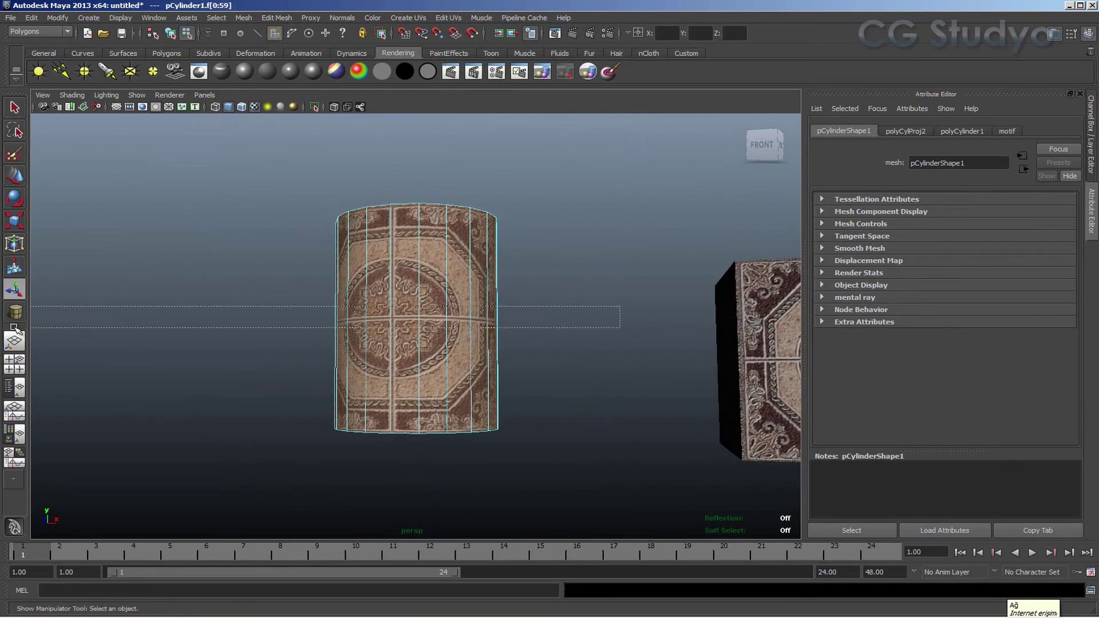
mouse_move(569, 296)
alt+mouse_down()
mouse_move(584, 363)
mouse_move(568, 324)
alt+mouse_up()
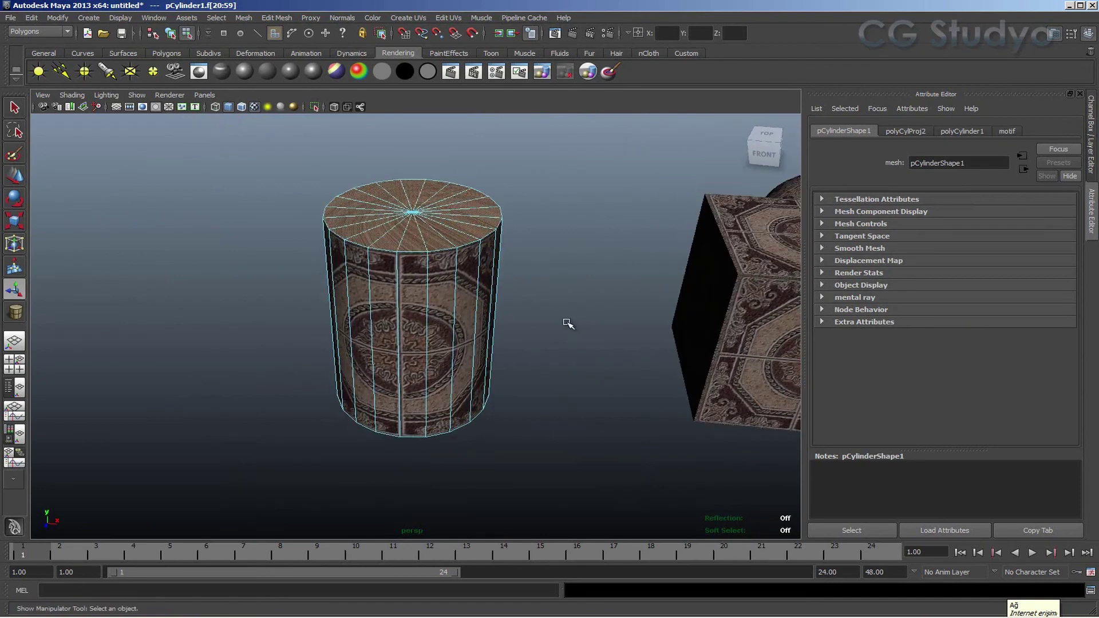
- Planar-map the selected cylinder faces, then frame the cube, sphere and cylinder together
click(454, 21)
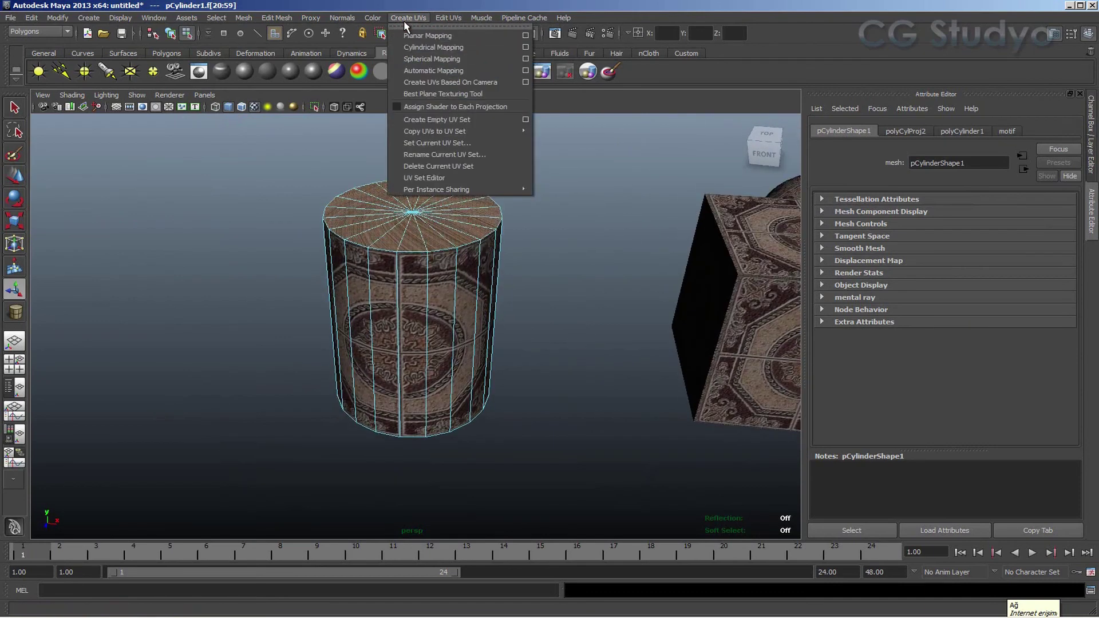
click(424, 36)
mouse_move(595, 245)
alt+mouse_down()
mouse_move(572, 289)
mouse_move(565, 192)
mouse_move(595, 321)
mouse_move(611, 265)
mouse_move(596, 209)
mouse_move(627, 251)
mouse_move(429, 309)
mouse_move(232, 260)
alt+mouse_up()
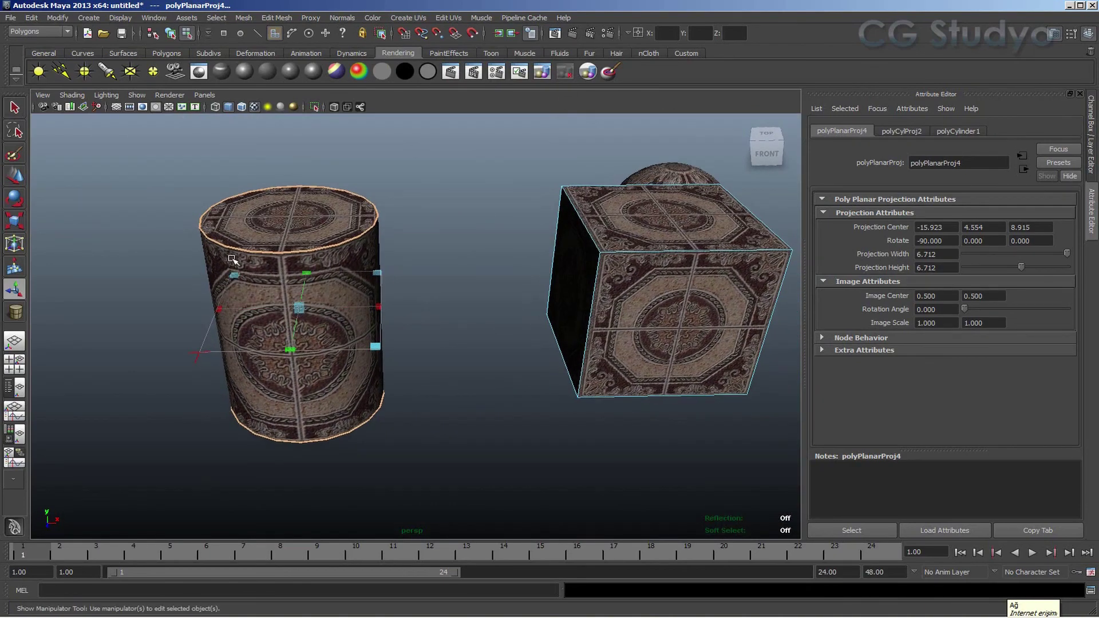
mouse_move(445, 270)
alt+mouse_down()
mouse_move(424, 255)
mouse_move(327, 292)
mouse_move(589, 344)
mouse_move(523, 336)
mouse_move(393, 372)
mouse_move(361, 346)
alt+mouse_up()
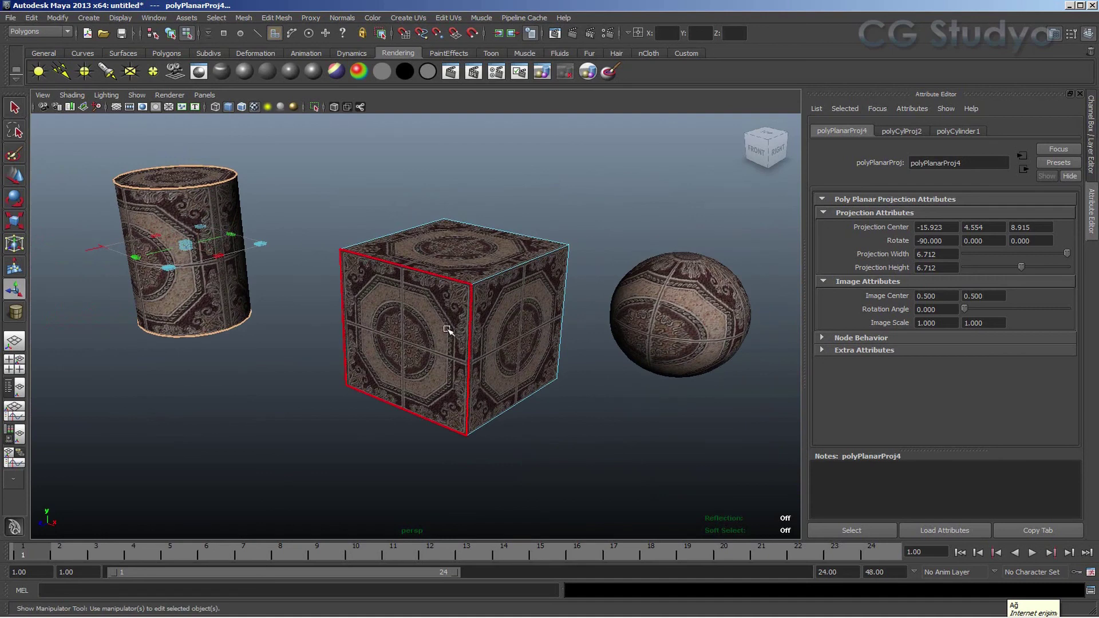
mouse_move(626, 437)
alt+middle_down()
mouse_move(674, 495)
mouse_move(679, 476)
alt+middle_up()
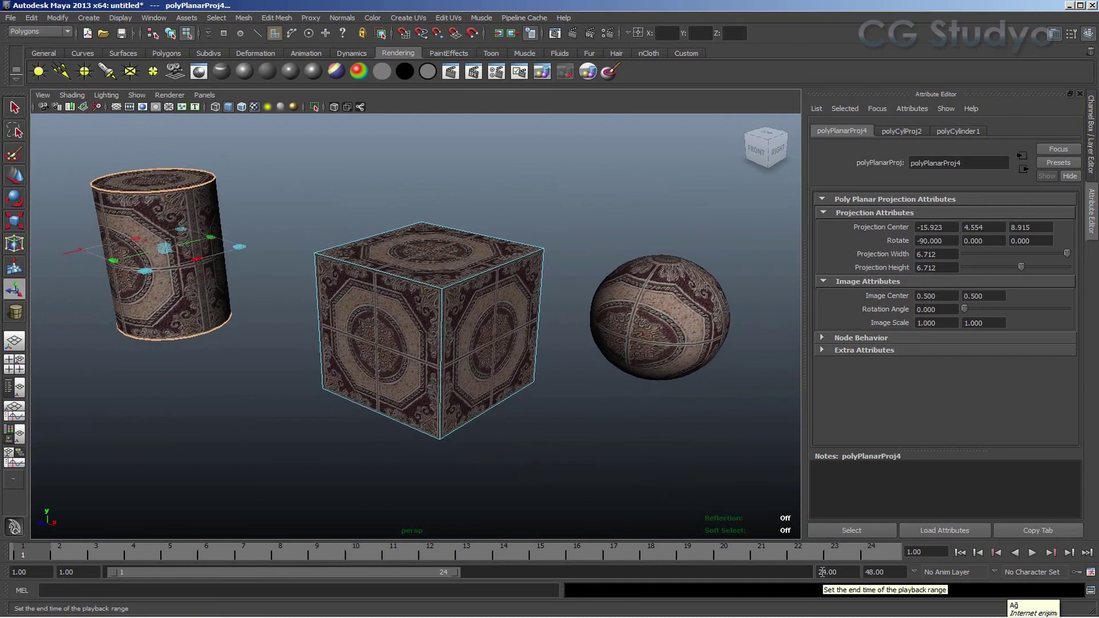
click(970, 616)
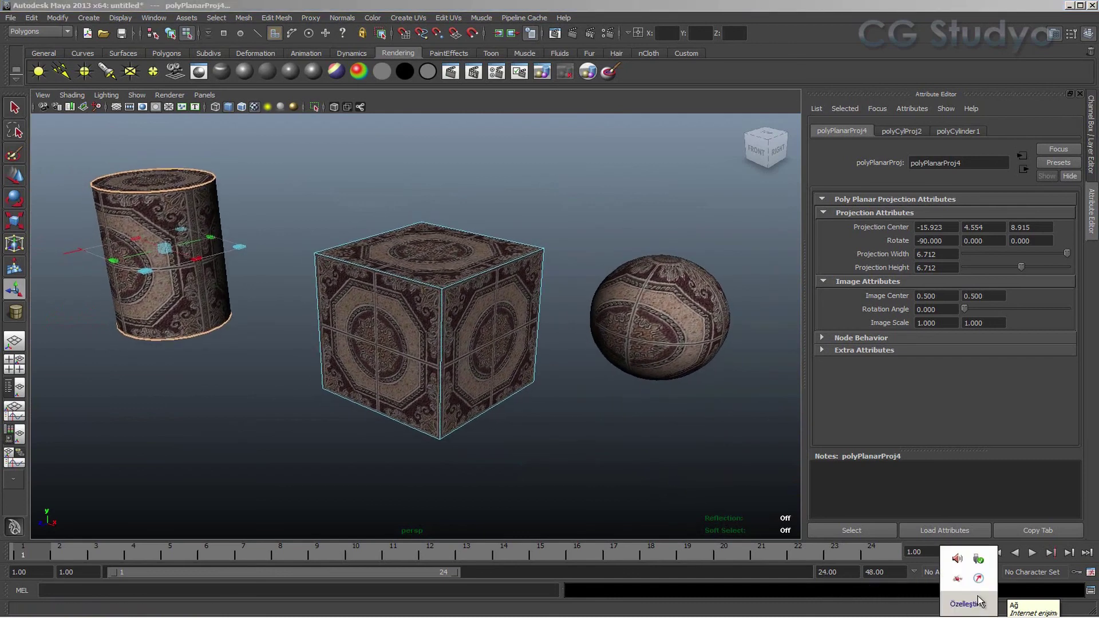
click(958, 579)
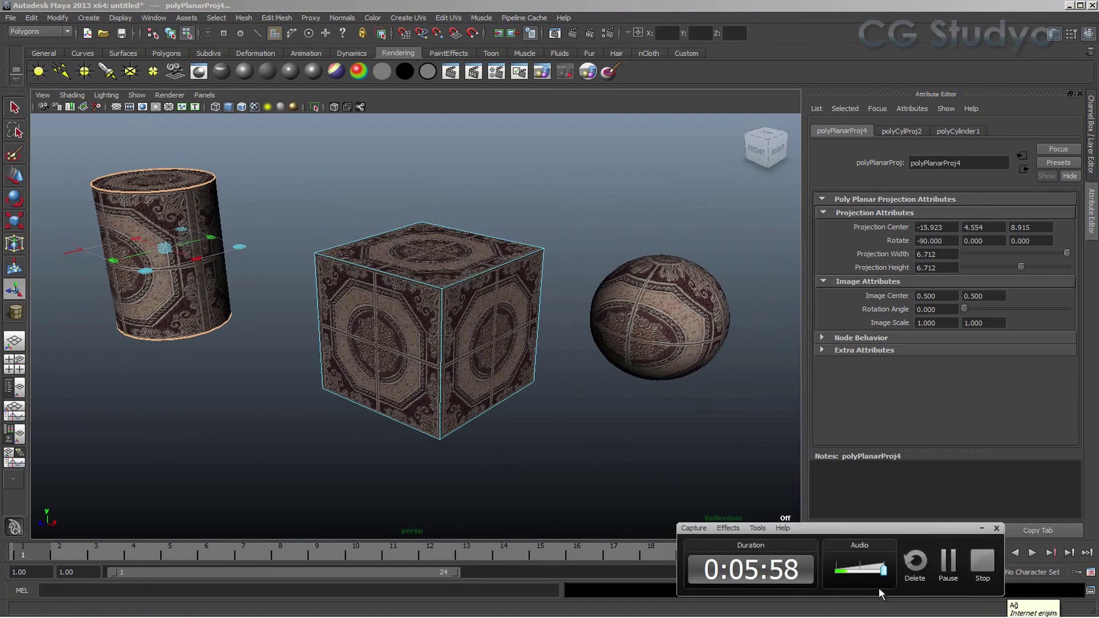